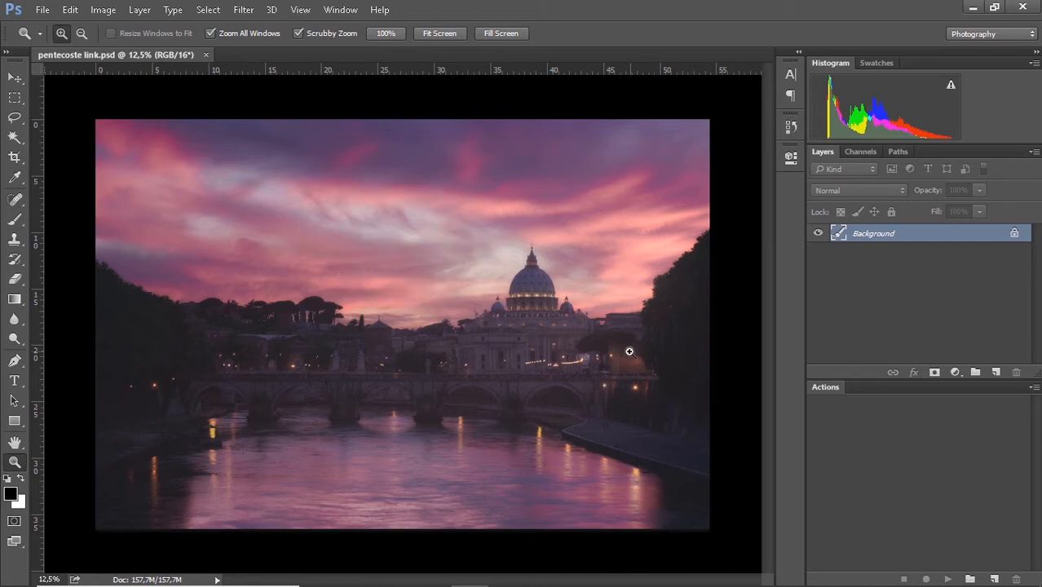
# - Load the RGB composite's luminosity as a selection and save it as a new channel named "lights 1"
pyautogui.click(859, 152)
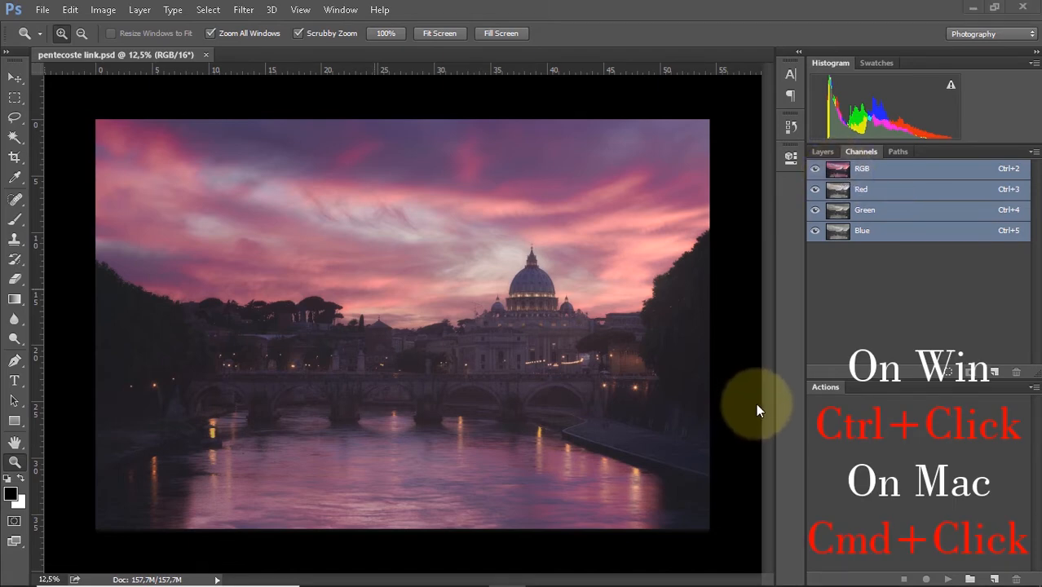
pyautogui.keyDown('ctrl'); pyautogui.click(837, 172); pyautogui.keyUp('ctrl')
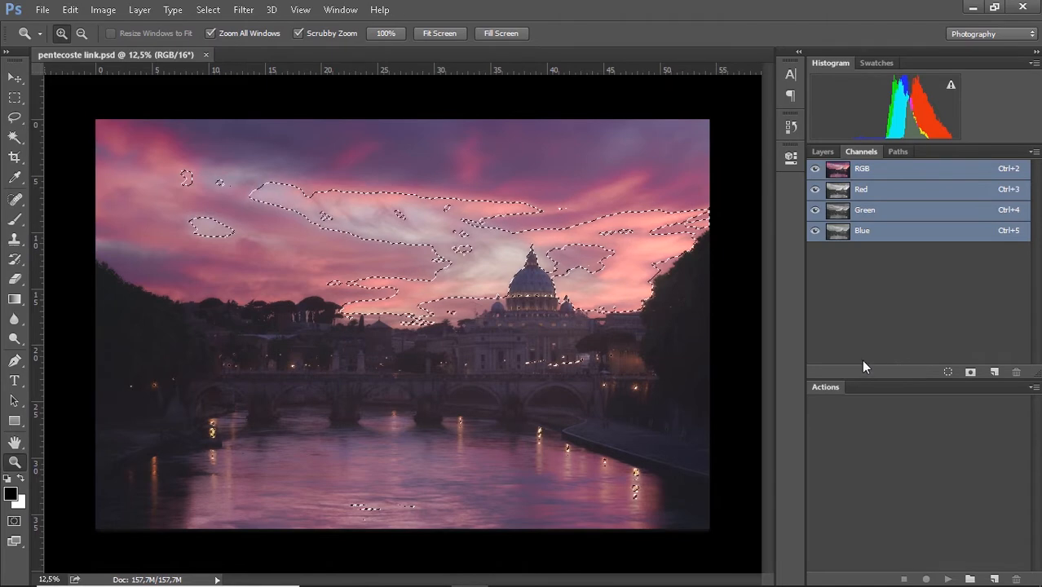
pyautogui.click(970, 373)
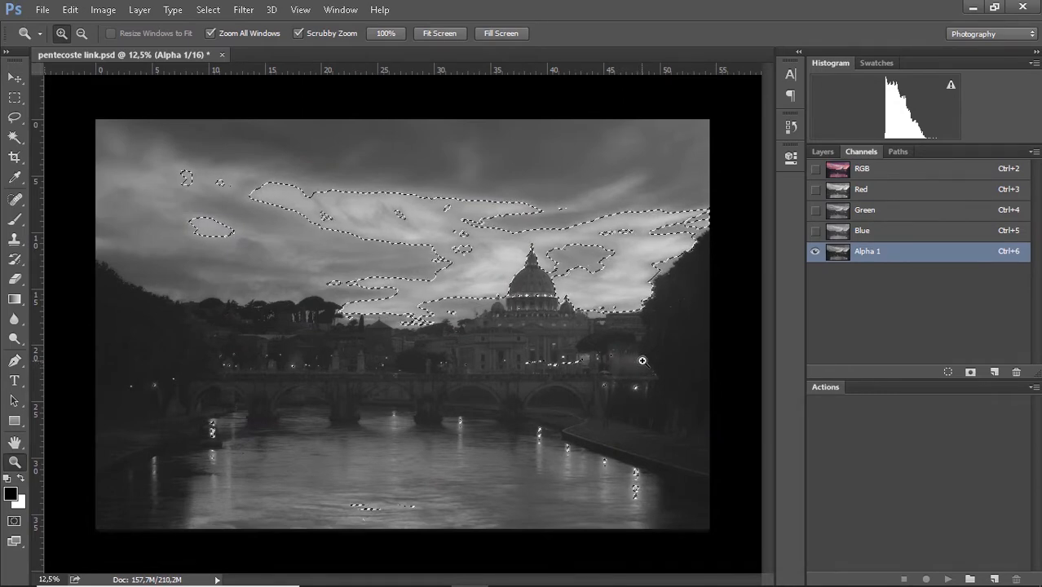
pyautogui.doubleClick(874, 254)
pyautogui.write('lights s')
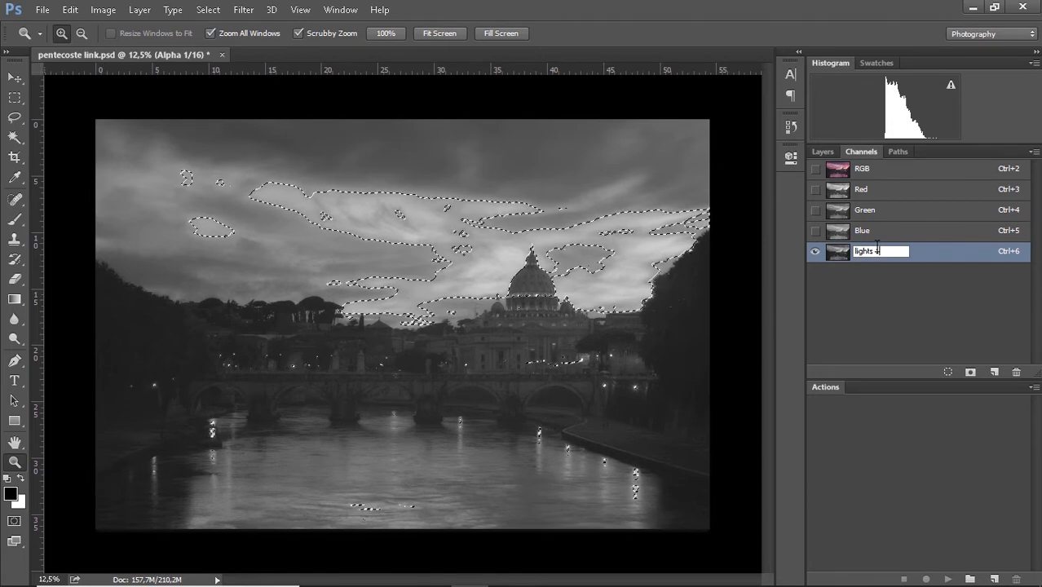
pyautogui.press('Return')
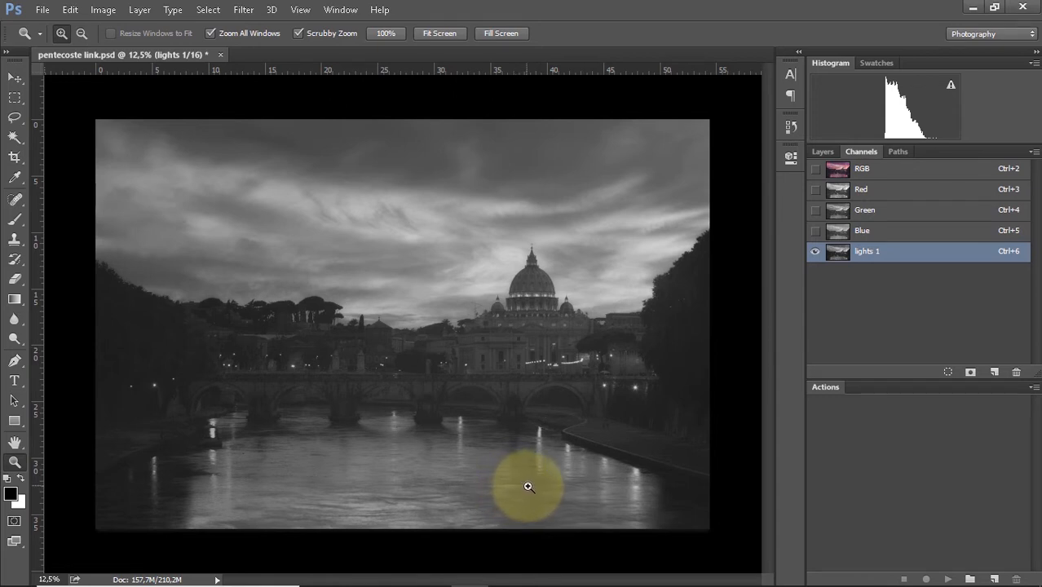
# - Add a Curves adjustment layer above the Background, masked by the lights luminosity selection
pyautogui.click(823, 151)
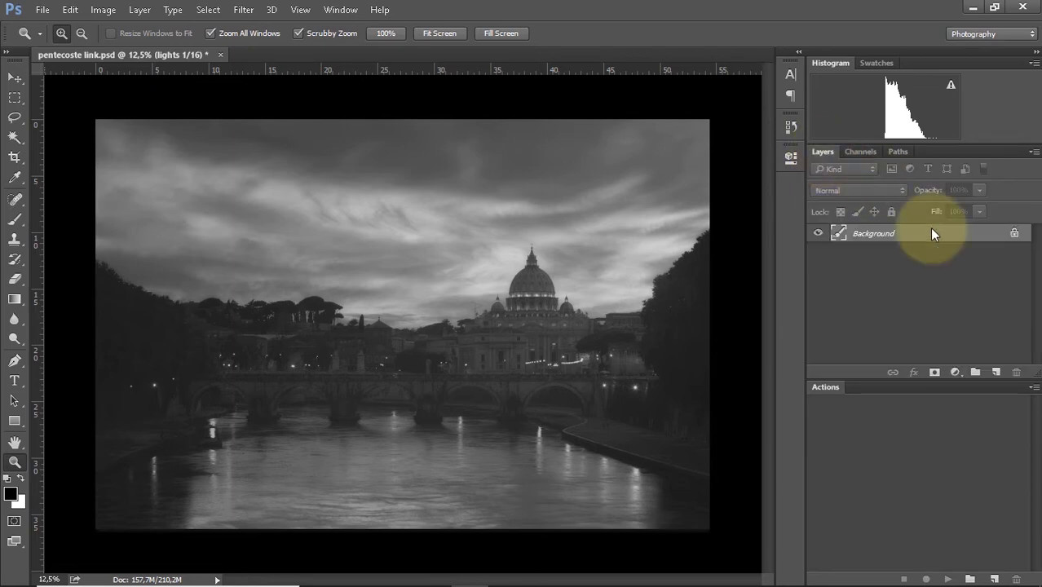
pyautogui.click(956, 374)
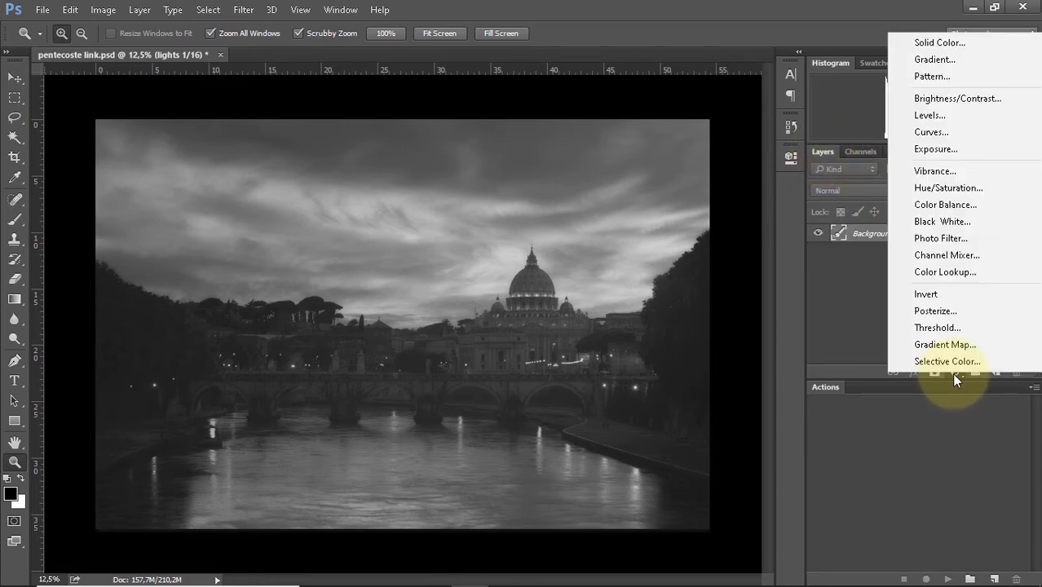
pyautogui.click(944, 136)
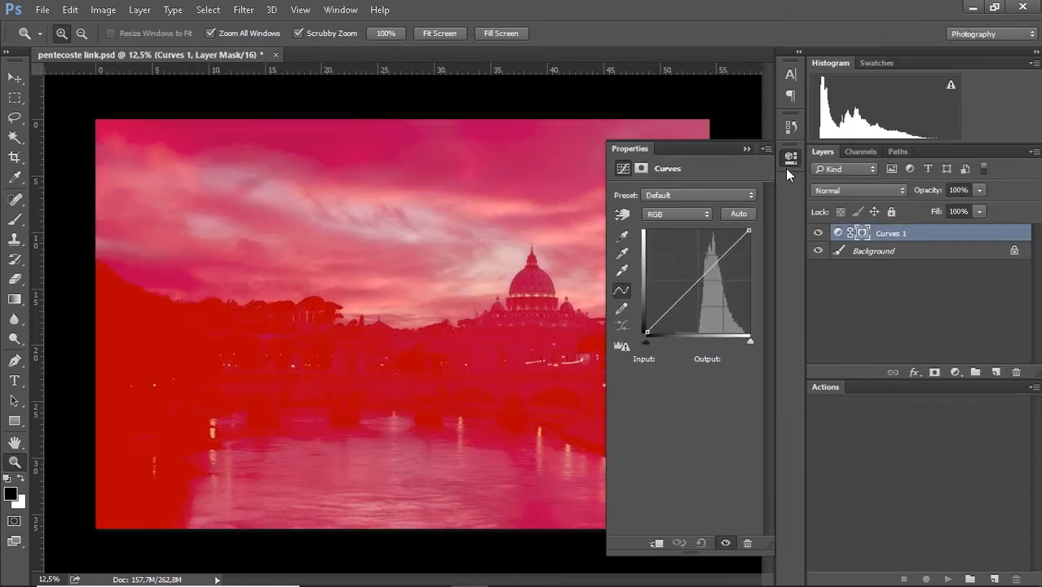
pyautogui.click(790, 157)
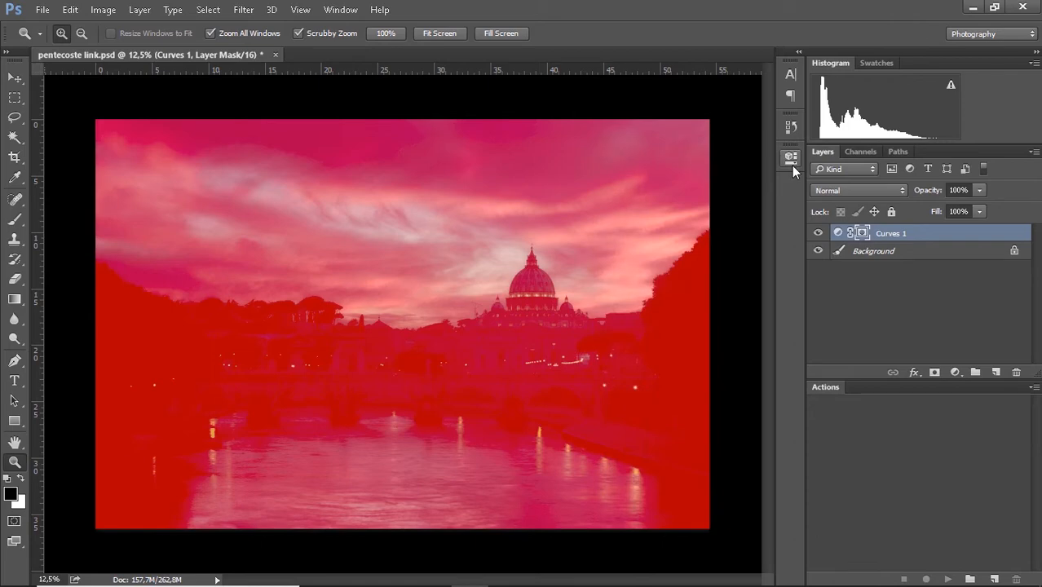
# - Inspect the Curves layer's mask by itself on the canvas and return to the image with the curve settings open
pyautogui.keyDown('alt'); pyautogui.click(862, 234); pyautogui.keyUp('alt')
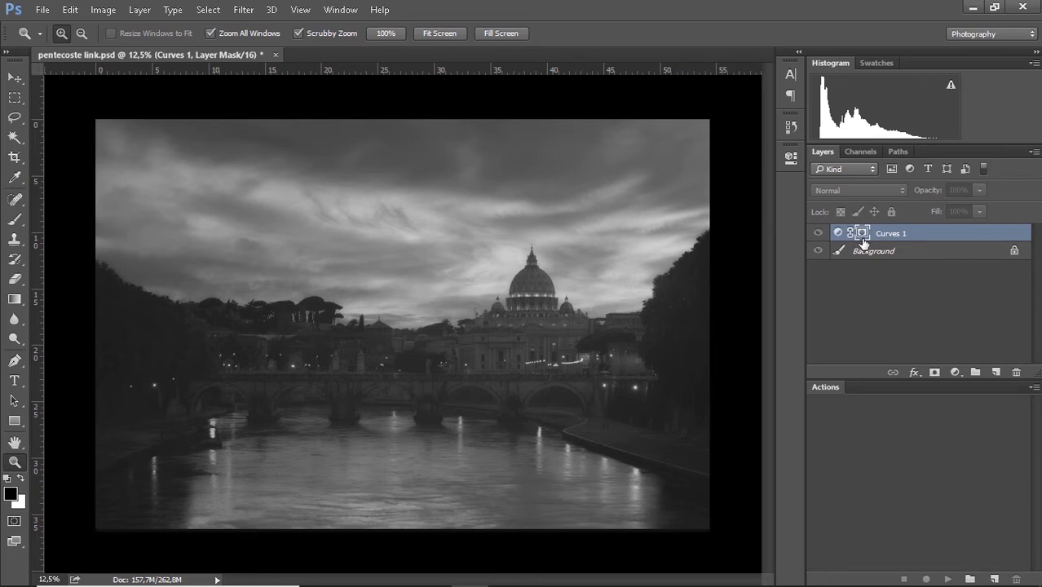
pyautogui.keyDown('alt'); pyautogui.click(862, 240); pyautogui.keyUp('alt')
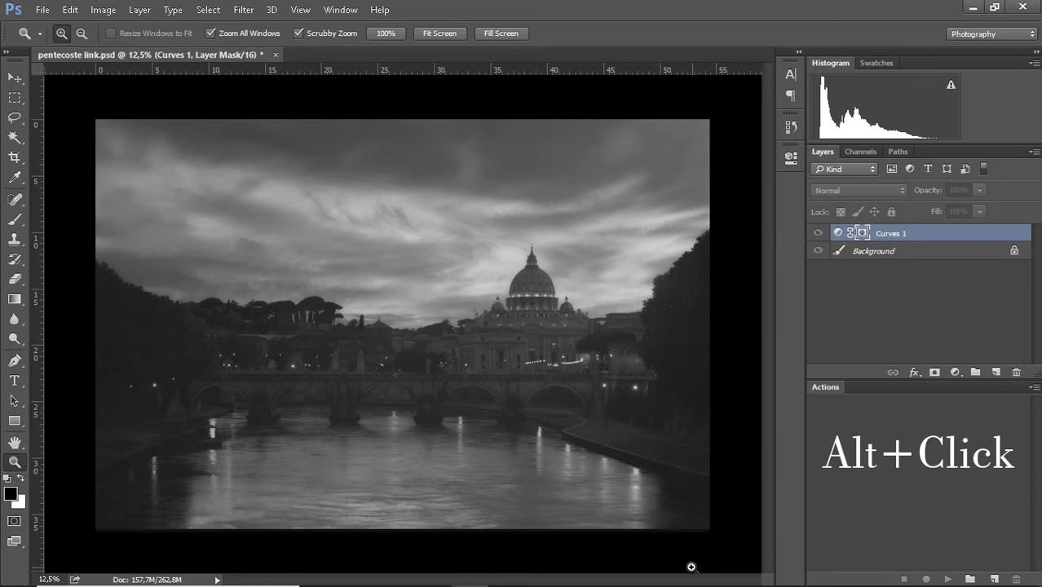
pyautogui.doubleClick(838, 233)
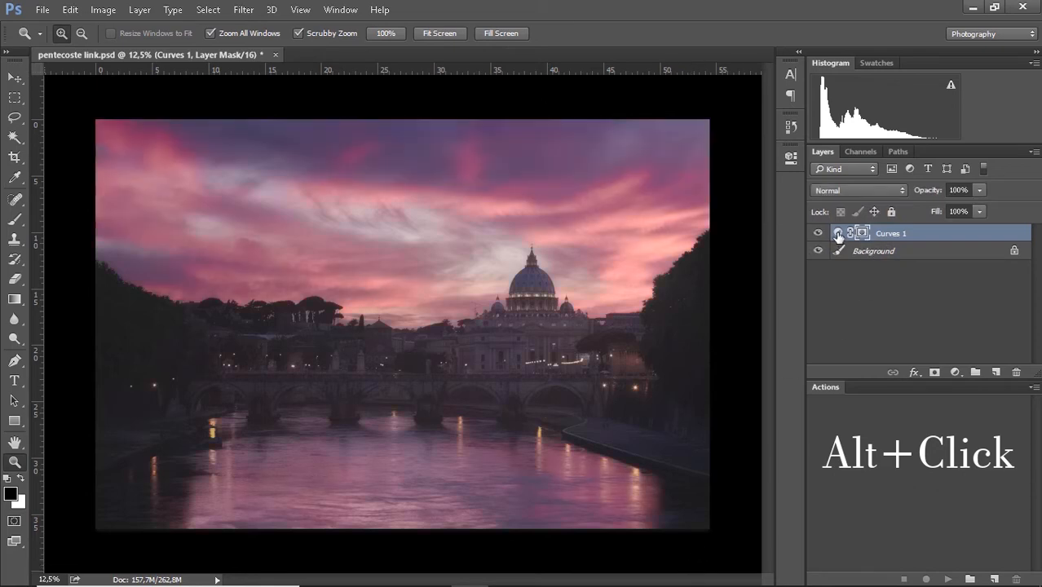
# - Brighten the masked lights by adding a point to the RGB curve and moving it to about input 96, output 129
pyautogui.moveTo(467, 355); pyautogui.dragTo(460, 386)
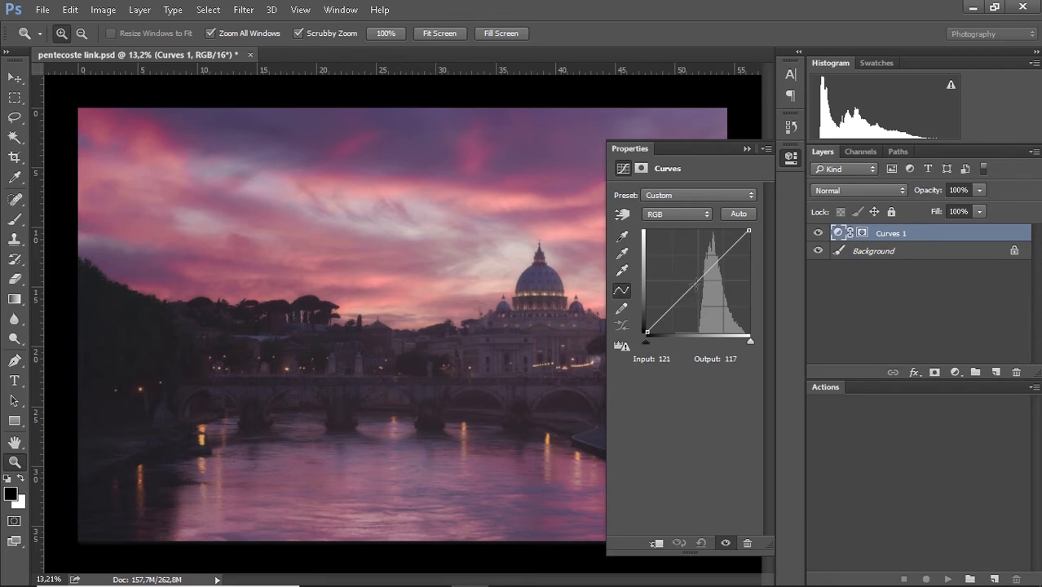
pyautogui.click(697, 284)
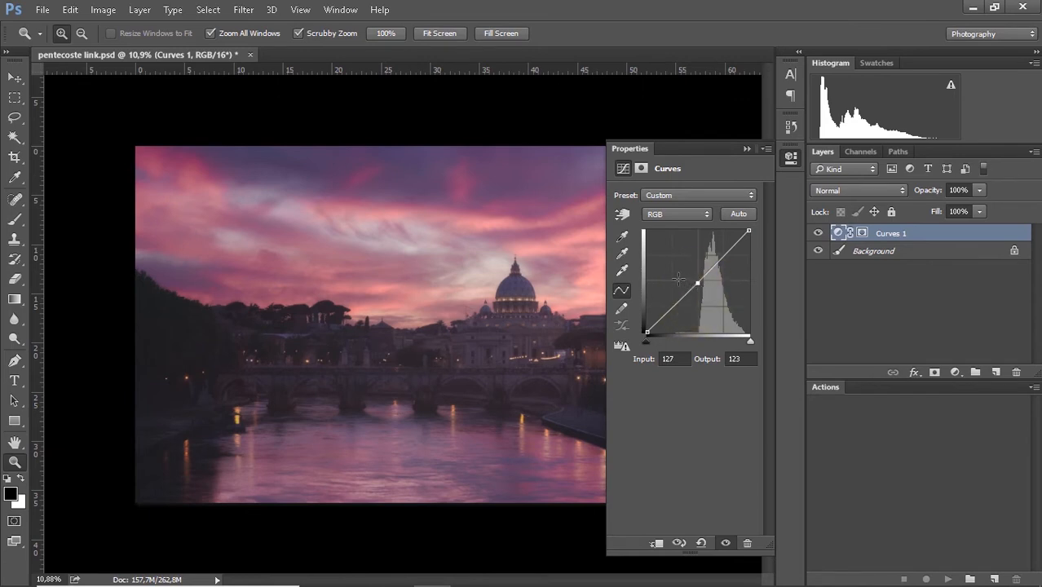
pyautogui.moveTo(697, 284); pyautogui.dragTo(688, 276)
pyautogui.click(530, 307)
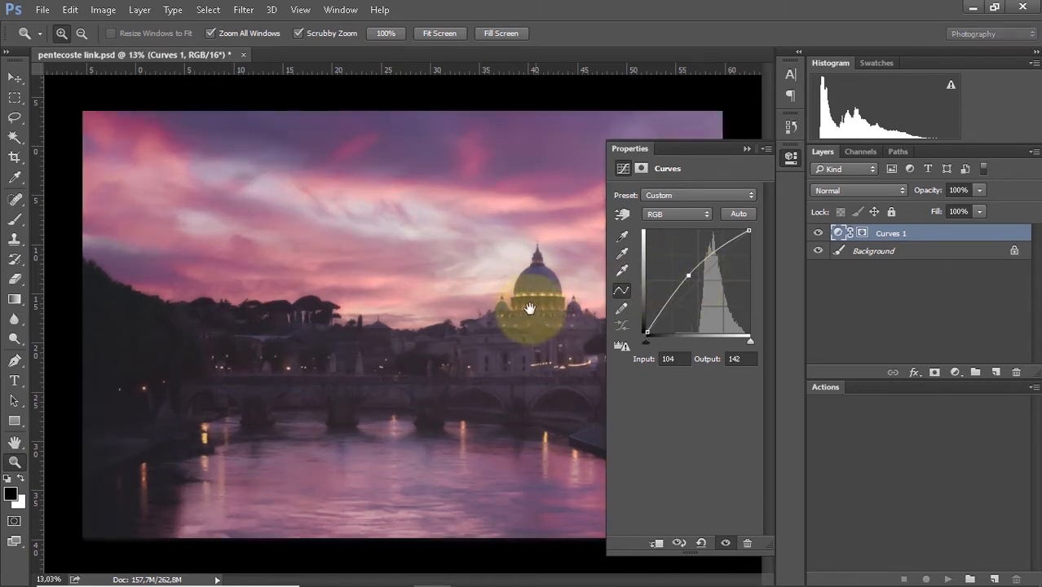
pyautogui.moveTo(526, 327); pyautogui.dragTo(500, 384)
pyautogui.moveTo(567, 322); pyautogui.dragTo(543, 330)
pyautogui.moveTo(688, 278)
pyautogui.mouseDown()
pyautogui.moveTo(716, 298)
pyautogui.moveTo(686, 280)
pyautogui.mouseUp()
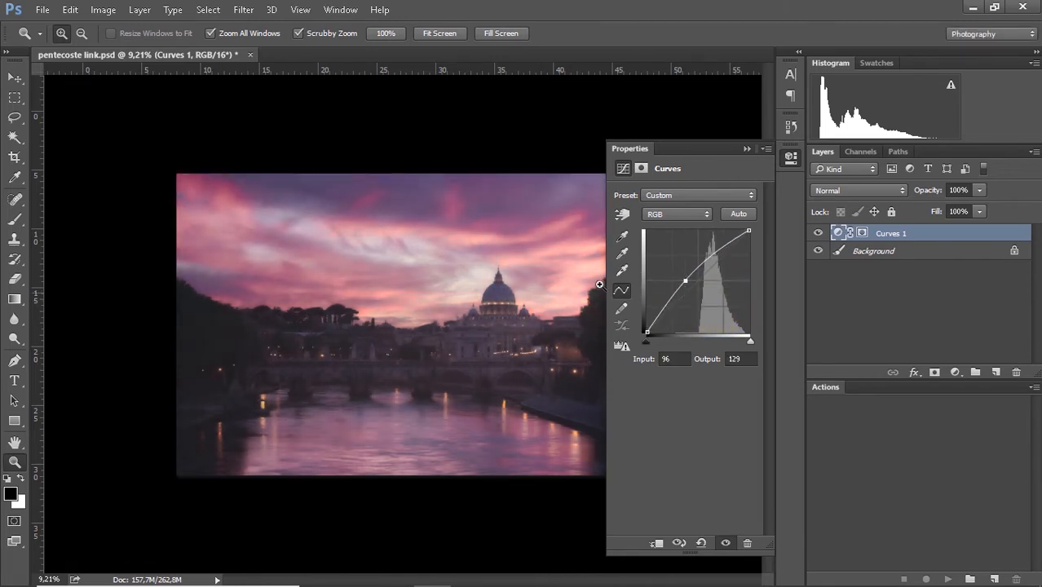
# - Check the Curves layer mask and steepen the brightening by moving the curve point to about input 73, output 129
pyautogui.click(862, 235)
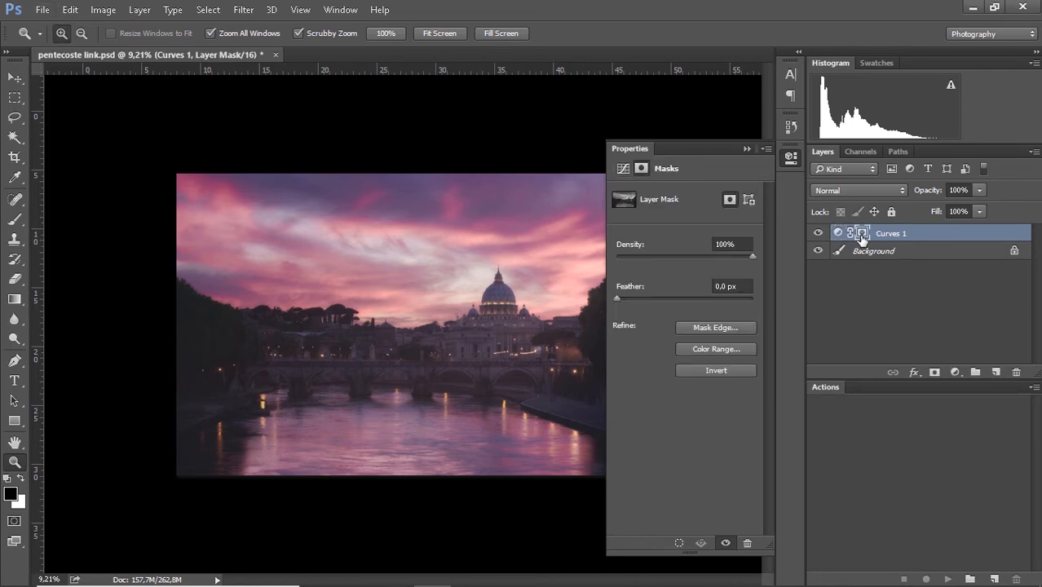
pyautogui.keyDown('alt'); pyautogui.click(862, 235); pyautogui.keyUp('alt')
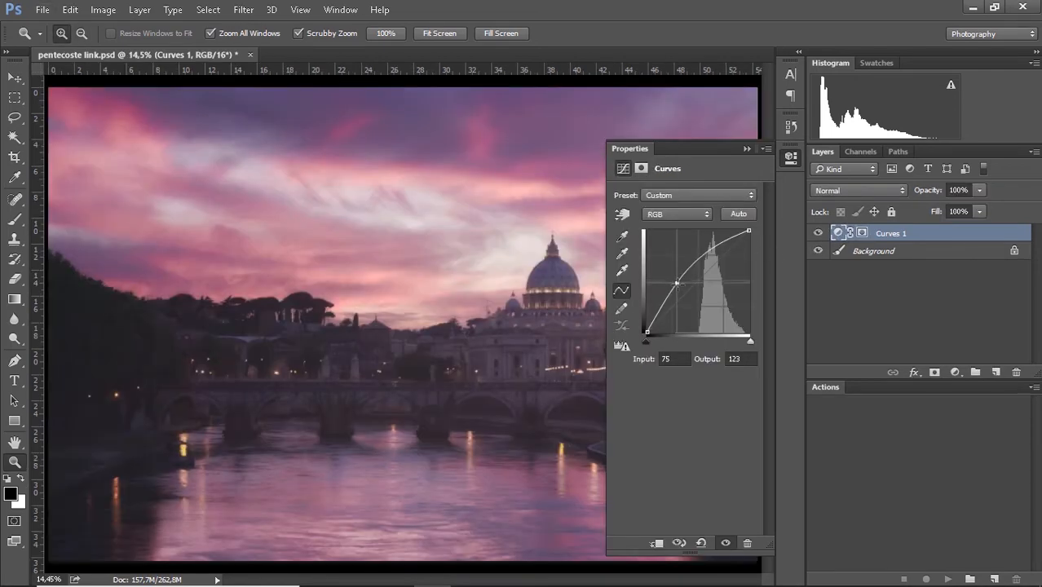
pyautogui.moveTo(677, 281); pyautogui.dragTo(675, 280)
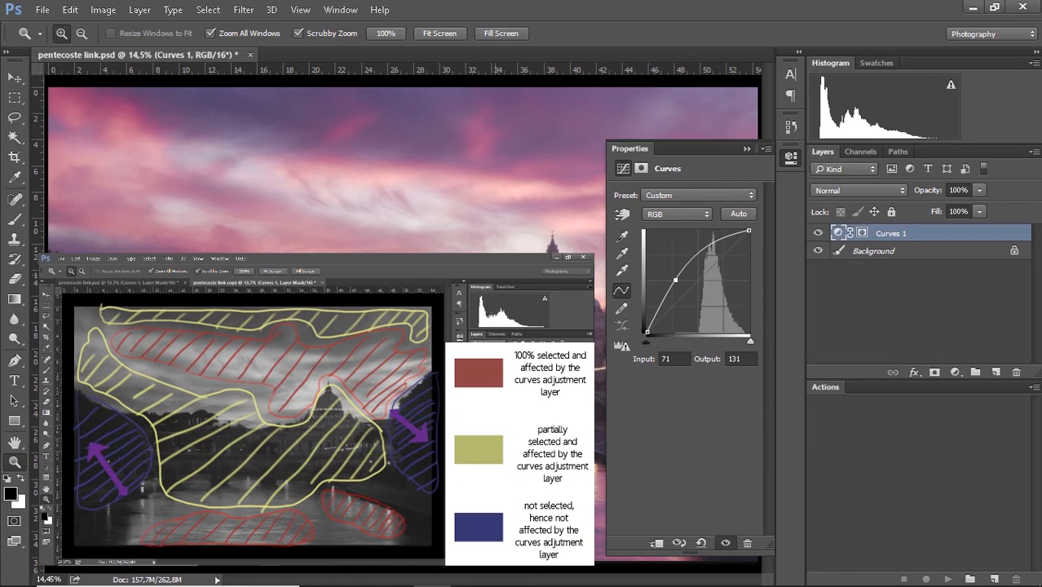
pyautogui.moveTo(675, 280); pyautogui.dragTo(676, 278)
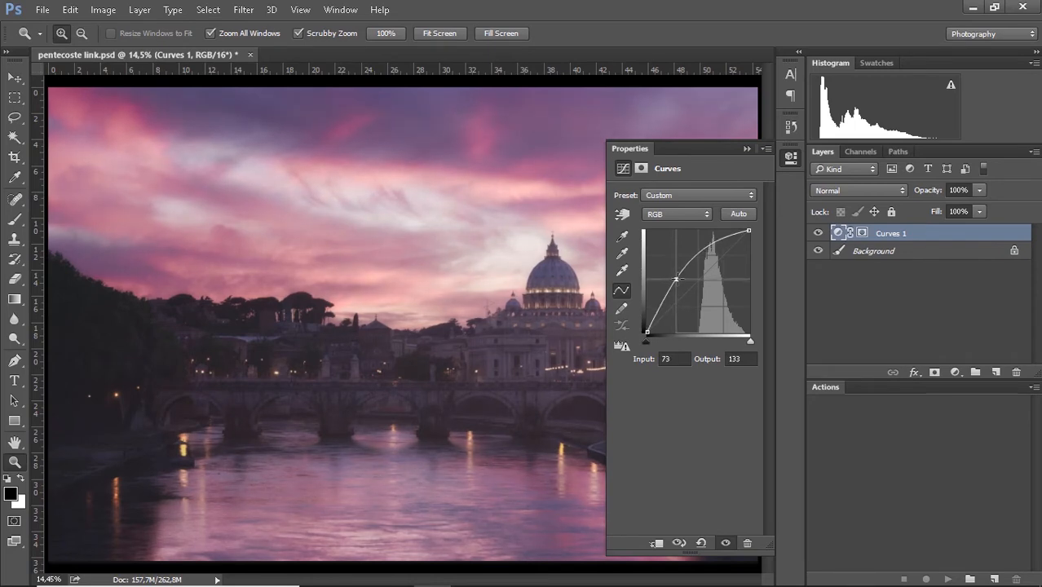
pyautogui.press('Down')
pyautogui.press('Down')
pyautogui.press('Down')
pyautogui.press('Down')
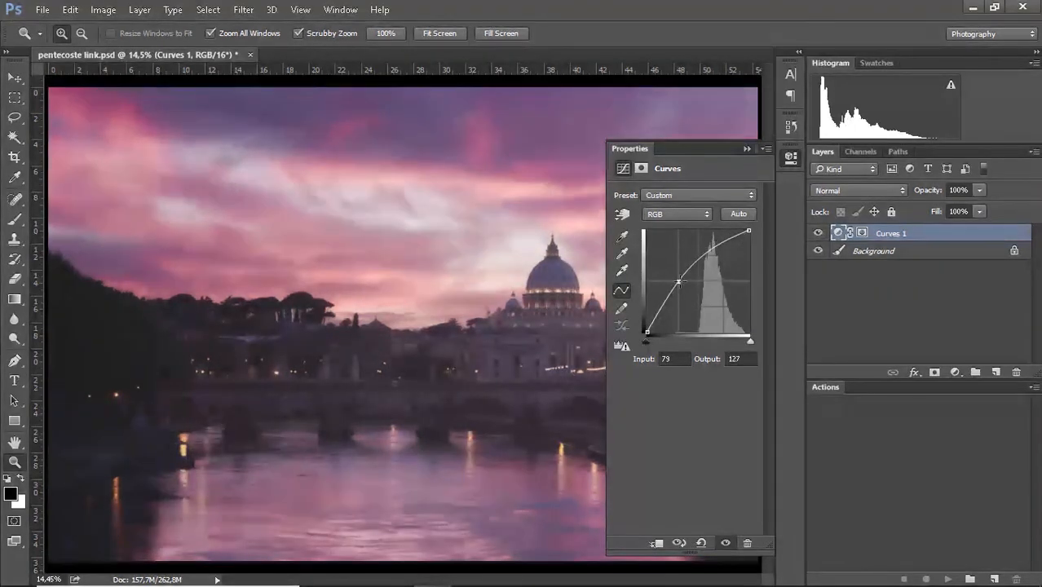
# - Raise the curve point to about input 58, output 135 and check the effect on the dark trees and bridge
pyautogui.moveTo(186, 425); pyautogui.dragTo(342, 369)
pyautogui.moveTo(343, 369); pyautogui.dragTo(556, 328)
pyautogui.moveTo(250, 356); pyautogui.dragTo(323, 357)
pyautogui.moveTo(323, 358); pyautogui.dragTo(318, 407)
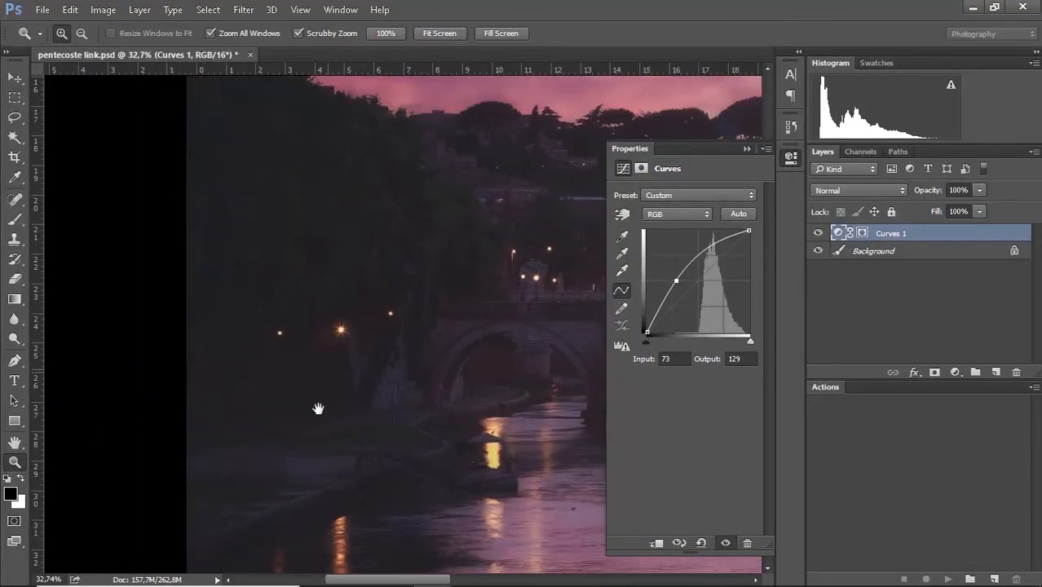
pyautogui.moveTo(676, 284); pyautogui.dragTo(669, 278)
pyautogui.moveTo(432, 324); pyautogui.dragTo(180, 321)
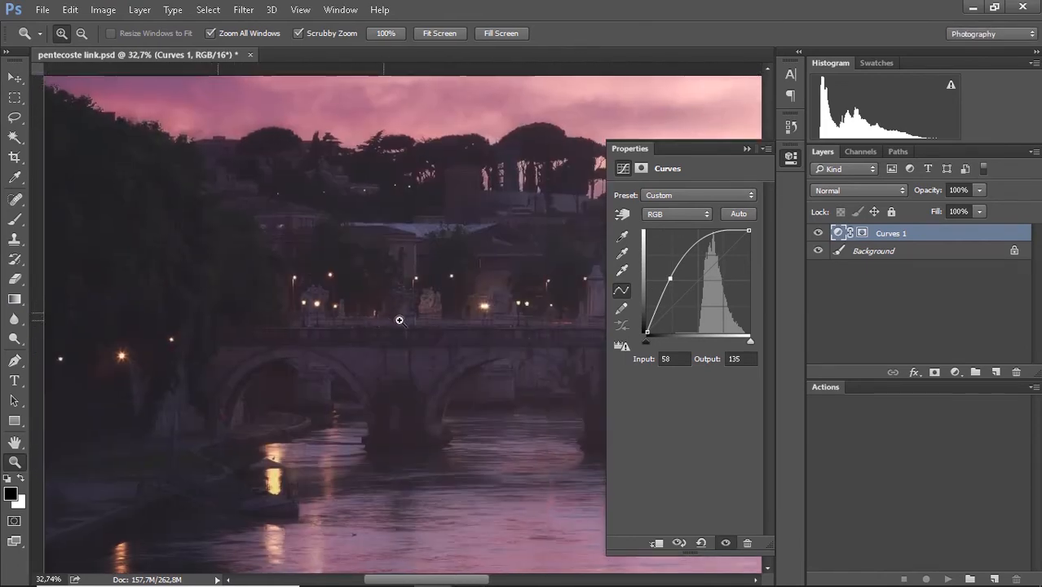
pyautogui.moveTo(399, 319); pyautogui.dragTo(327, 320)
# - Darken the masked lights by lowering the RGB curve point to about input 123, output 85, and compare the affected areas
pyautogui.moveTo(671, 281); pyautogui.dragTo(696, 299)
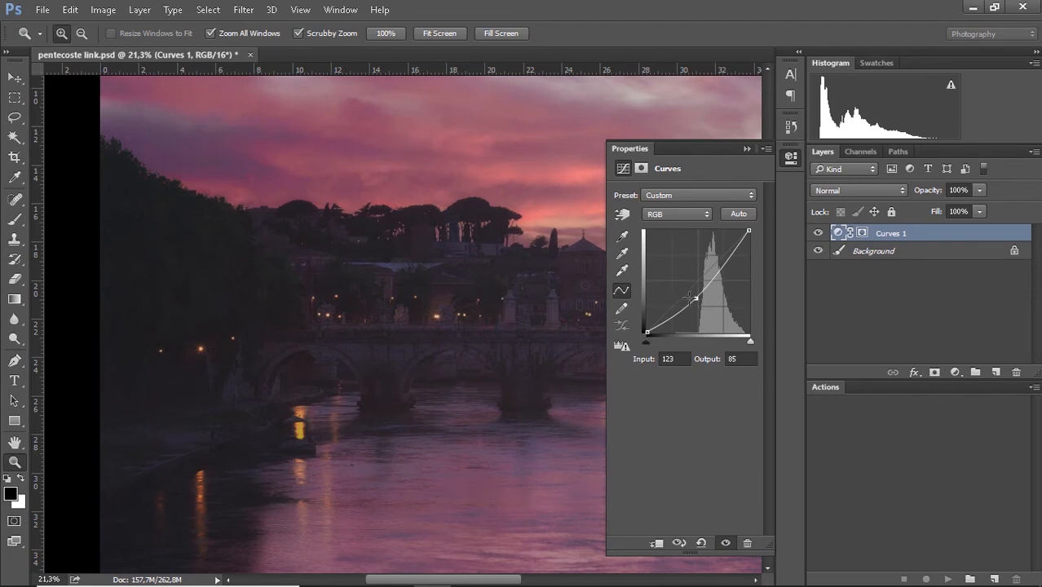
pyautogui.moveTo(125, 311); pyautogui.dragTo(313, 349)
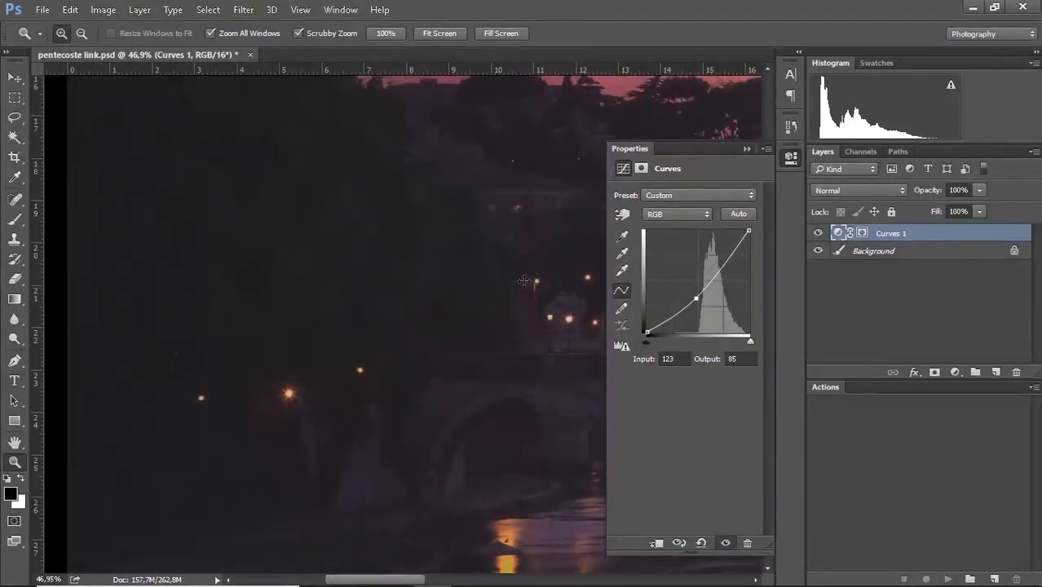
pyautogui.scroll(-3, 485, 294)
pyautogui.scroll(-4, 490, 302)
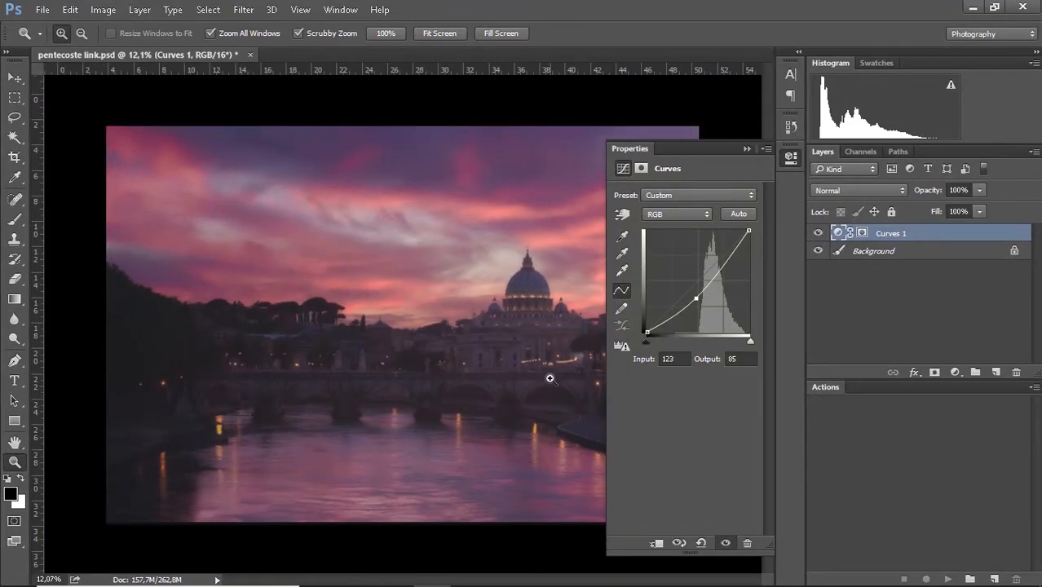
pyautogui.scroll(3, 538, 342)
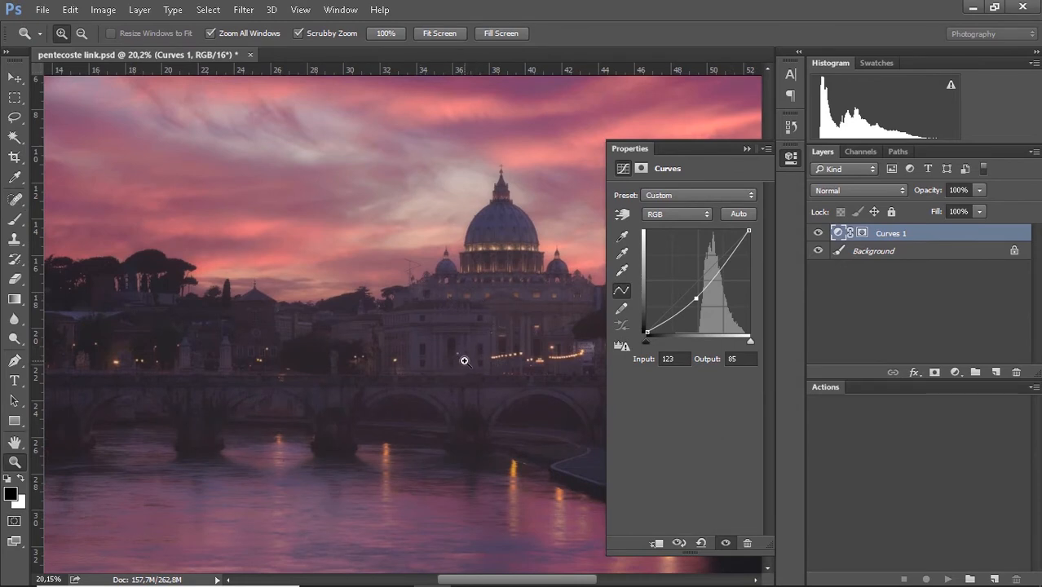
# - Examine the grey tones around the bridge and buildings in the Curves layer's mask, and return to the colour image
pyautogui.click(861, 235)
pyautogui.keyDown('alt'); pyautogui.click(860, 236); pyautogui.keyUp('alt')
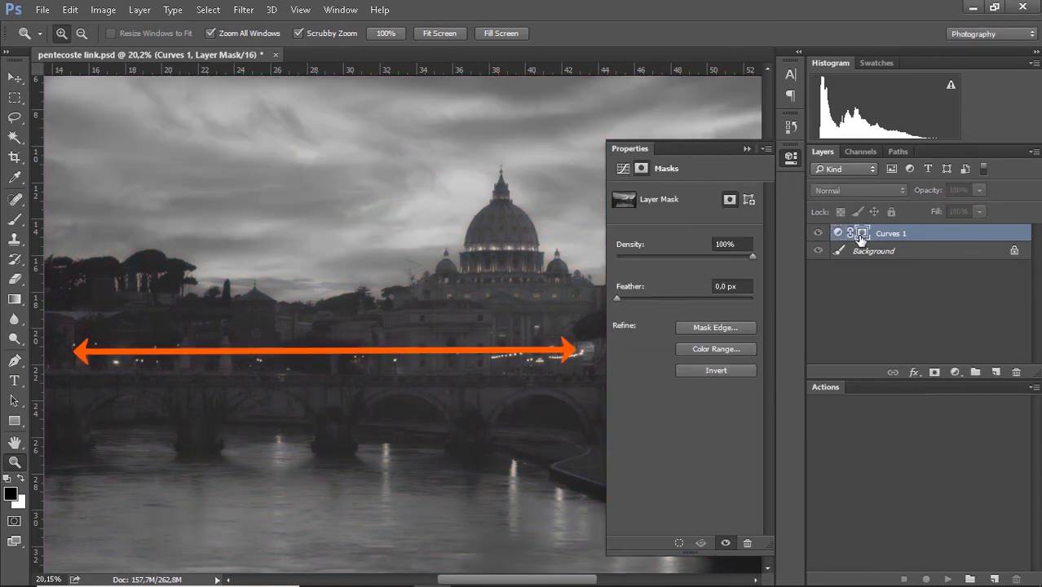
pyautogui.keyDown('alt'); pyautogui.click(860, 235); pyautogui.keyUp('alt')
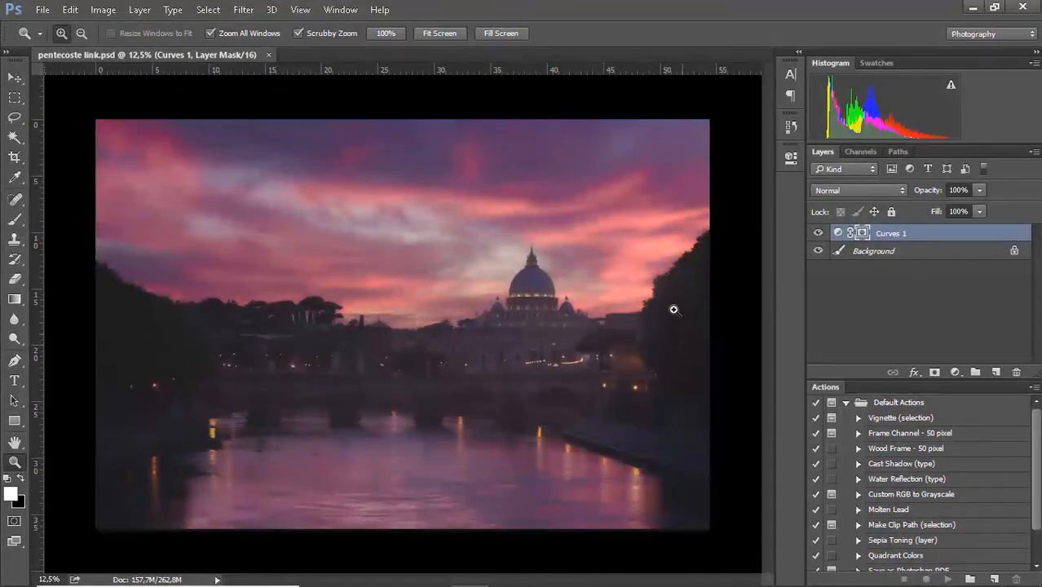
# - Hide the Curves layer and select the sky on the Background freehand with the Lasso tool, following the skyline and dome
pyautogui.click(14, 119)
pyautogui.click(818, 233)
pyautogui.click(872, 250)
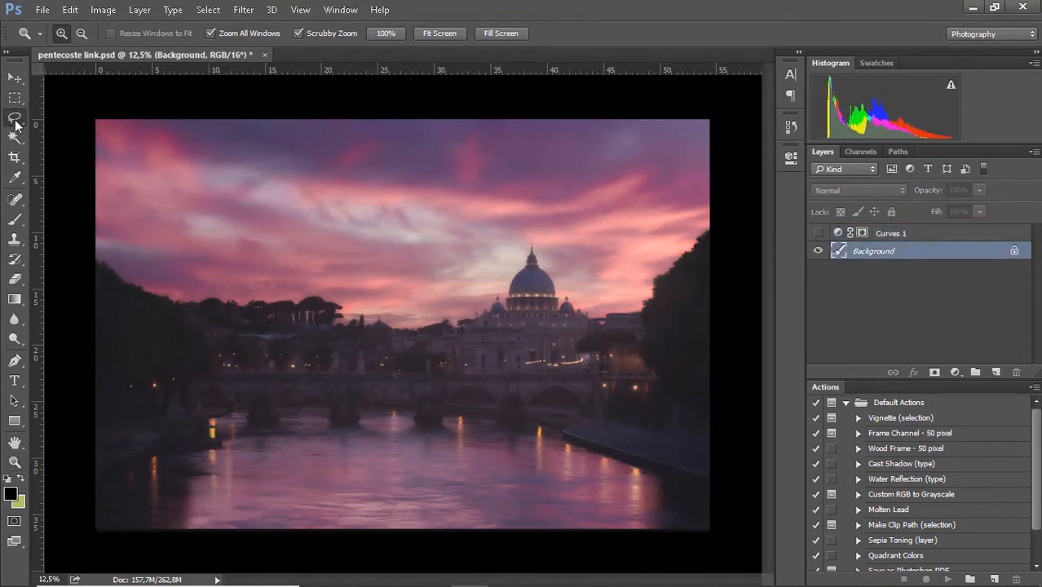
pyautogui.moveTo(703, 214)
pyautogui.mouseDown()
pyautogui.moveTo(625, 299)
pyautogui.moveTo(594, 309)
pyautogui.moveTo(561, 269)
pyautogui.mouseUp()
pyautogui.moveTo(541, 231)
pyautogui.mouseDown()
pyautogui.moveTo(508, 269)
pyautogui.moveTo(452, 315)
pyautogui.moveTo(410, 320)
pyautogui.moveTo(299, 288)
pyautogui.mouseUp()
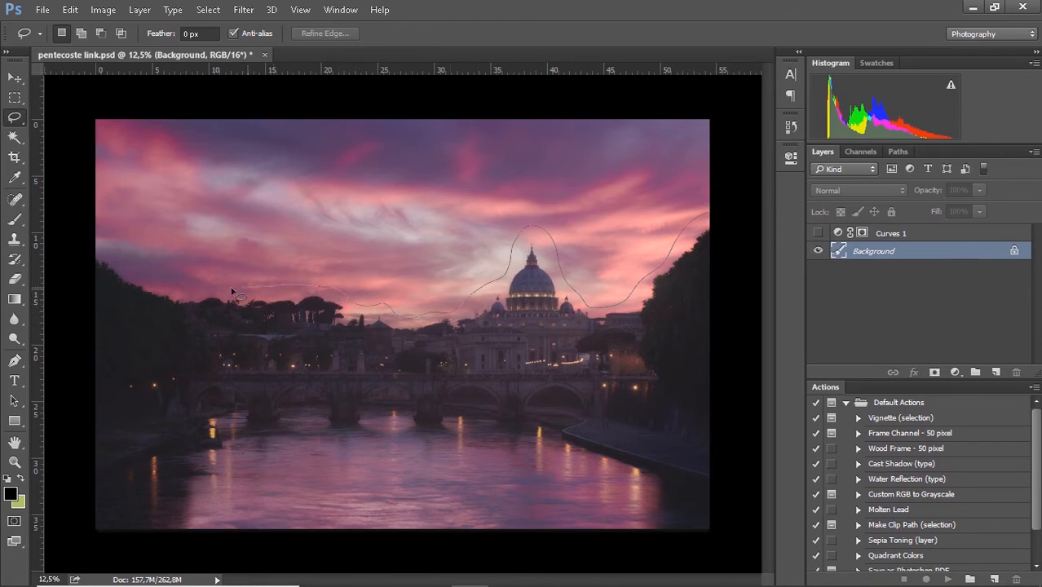
pyautogui.moveTo(179, 287)
pyautogui.mouseDown()
pyautogui.moveTo(129, 269)
pyautogui.moveTo(64, 205)
pyautogui.moveTo(240, 71)
pyautogui.moveTo(654, 75)
pyautogui.moveTo(734, 169)
pyautogui.moveTo(733, 216)
pyautogui.mouseUp()
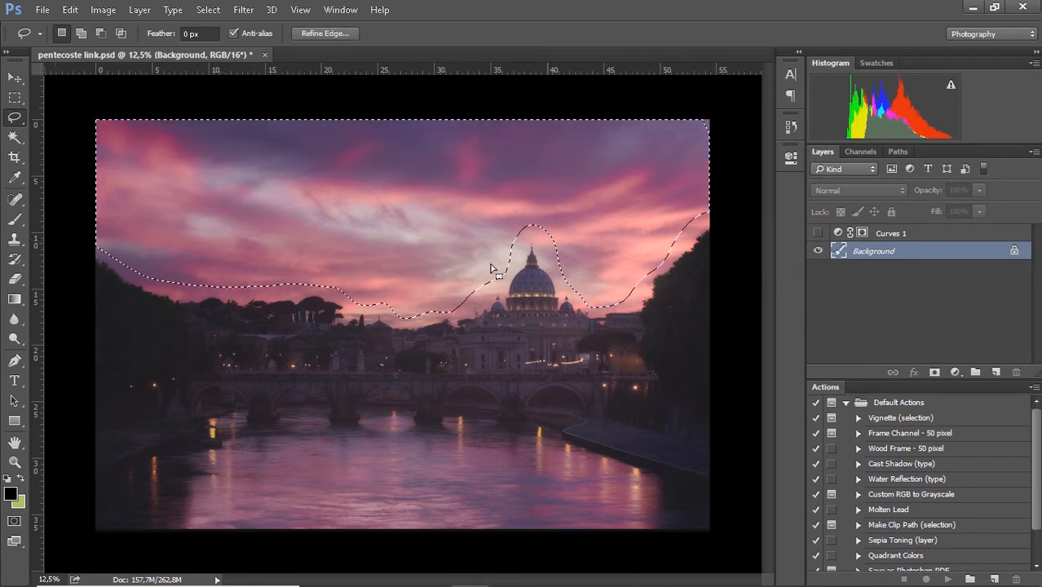
# - Save the sky selection as a new alpha channel, display that channel alone, and deselect
pyautogui.click(861, 152)
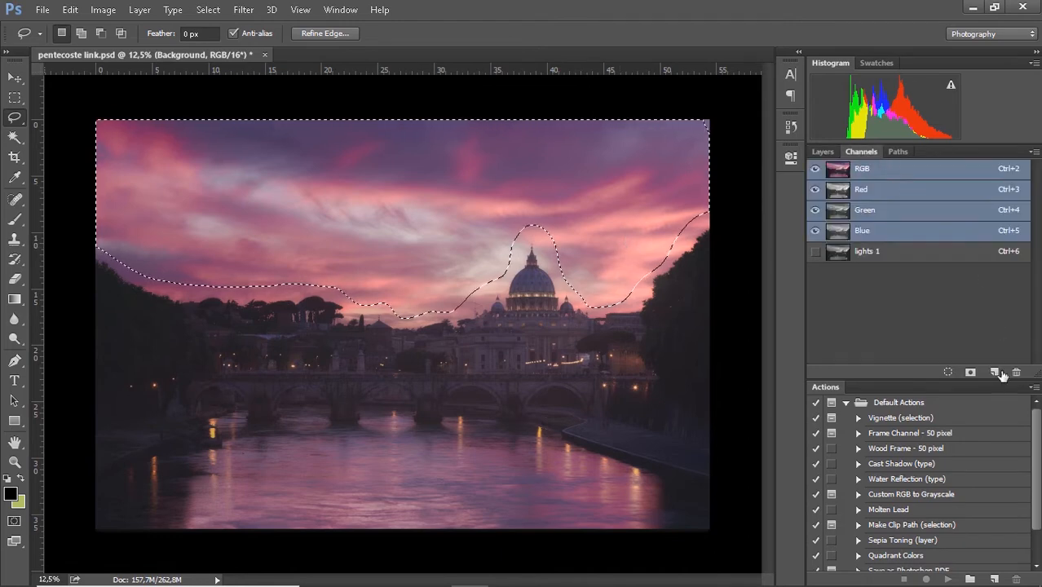
pyautogui.click(969, 373)
pyautogui.click(867, 272)
pyautogui.hotkey('ctrl', 'd')
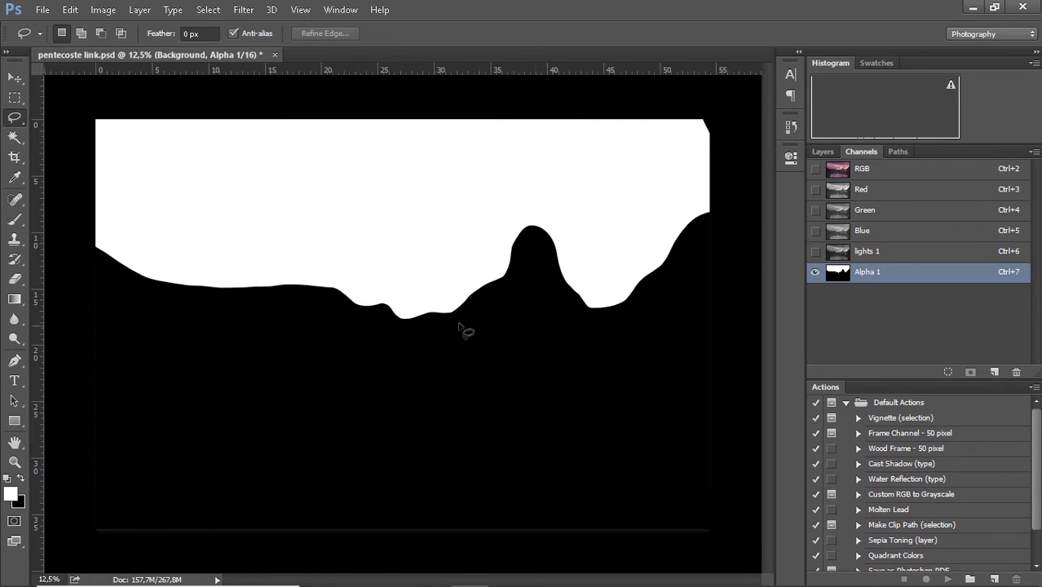
pyautogui.press('z')
pyautogui.moveTo(490, 310)
pyautogui.mouseDown()
pyautogui.moveTo(481, 303)
pyautogui.moveTo(493, 349)
pyautogui.moveTo(462, 317)
pyautogui.mouseUp()
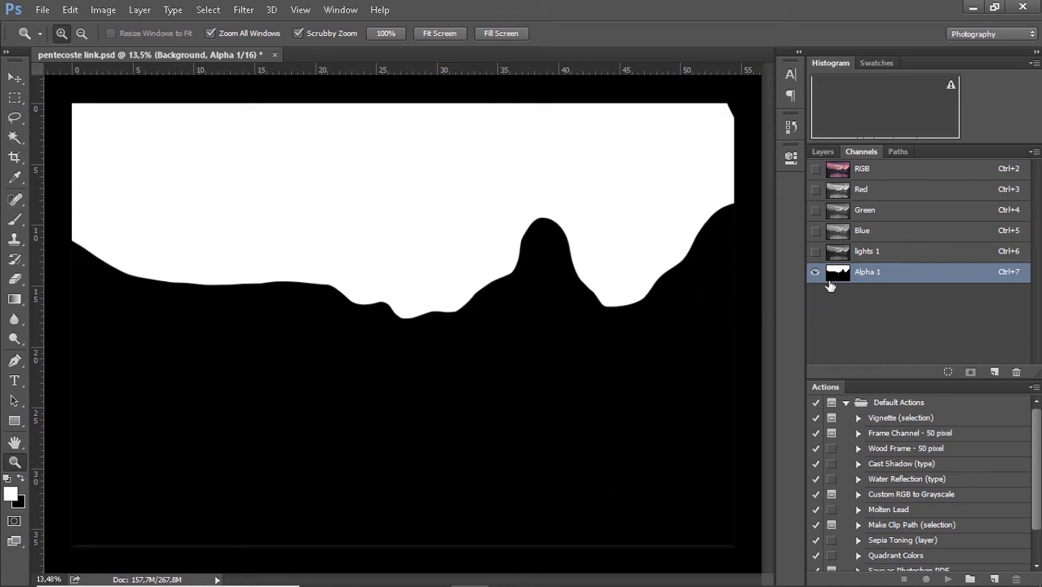
# - Duplicate the Curves 1 adjustment layer and delete the layer mask from the copy
pyautogui.click(821, 152)
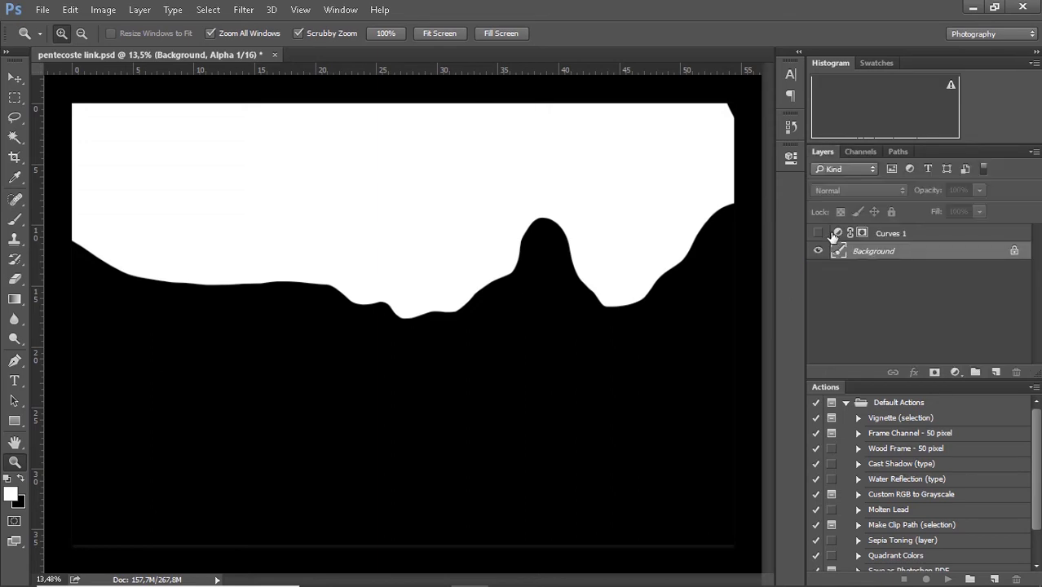
pyautogui.click(837, 234)
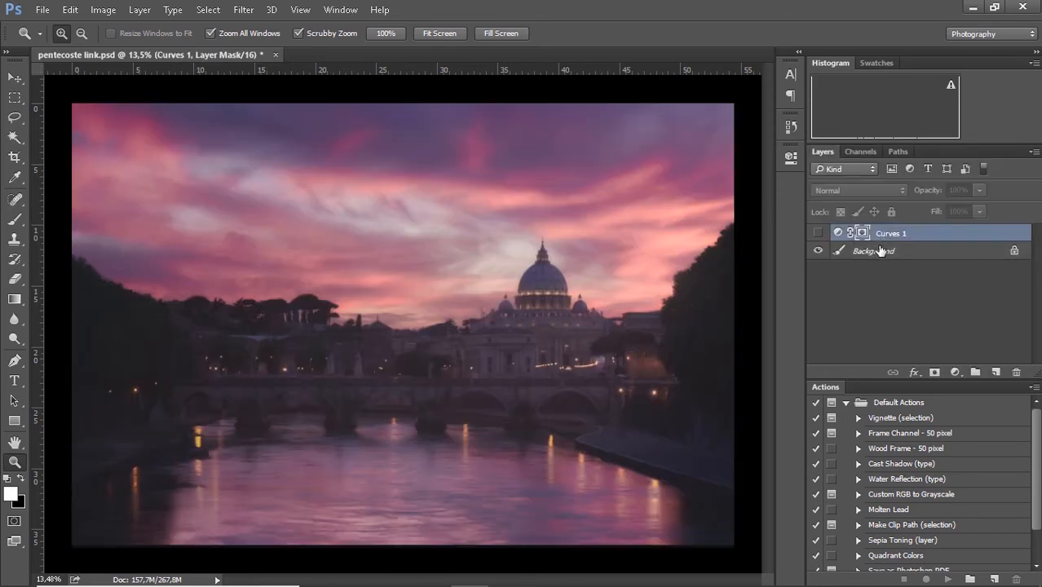
pyautogui.hotkey('ctrl', 'j')
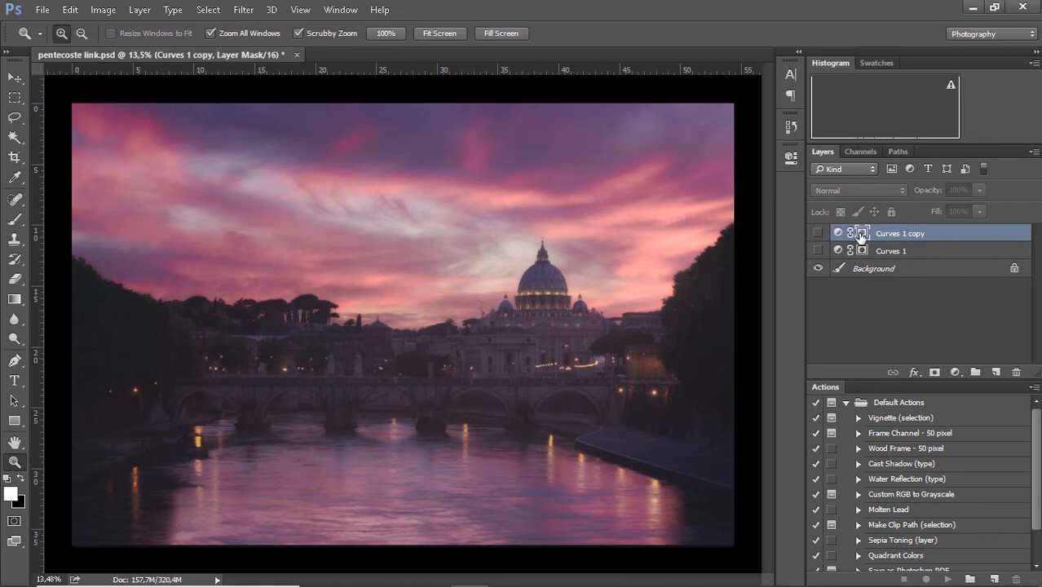
pyautogui.rightClick(864, 235)
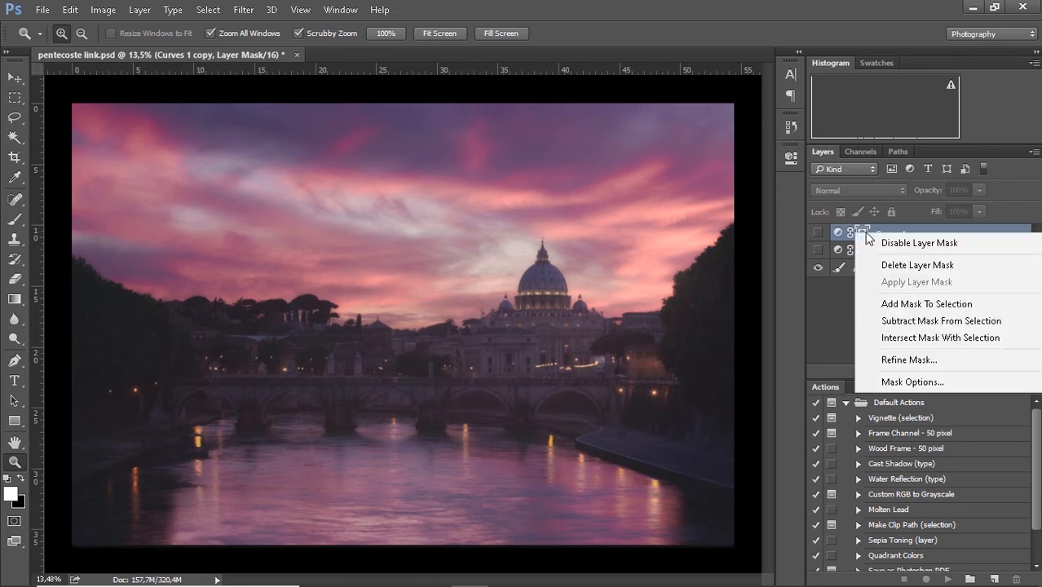
pyautogui.click(905, 266)
# - Load the Alpha 1 sky channel as a selection and add it as a layer mask on the Curves 1 copy layer
pyautogui.click(857, 152)
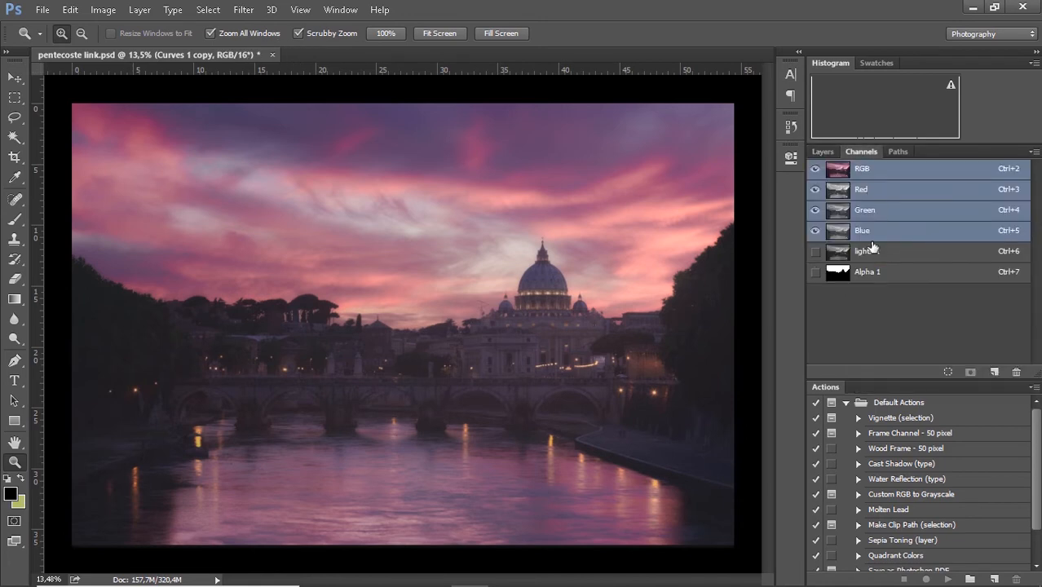
pyautogui.click(873, 277)
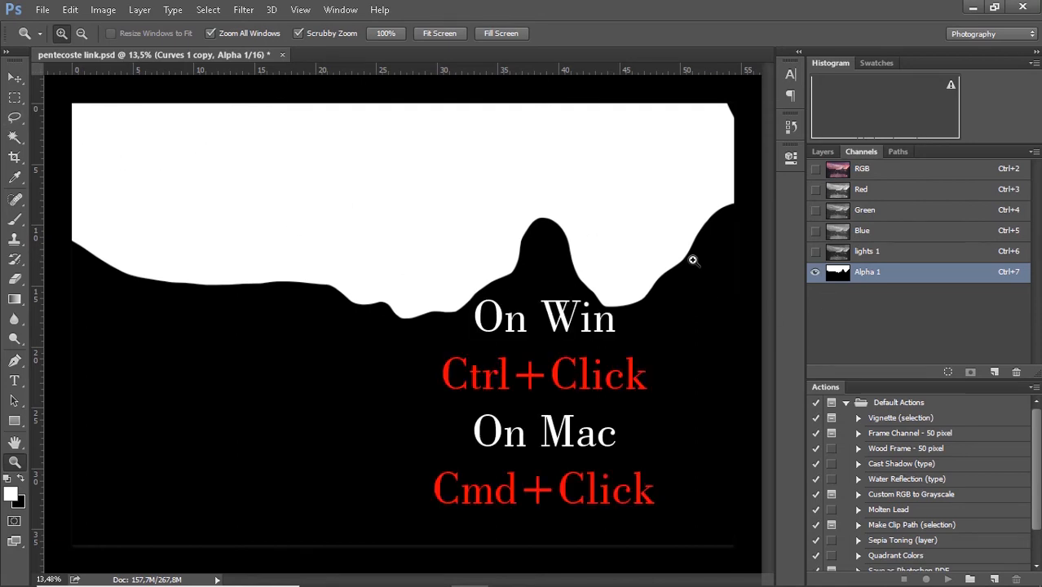
pyautogui.keyDown('ctrl'); pyautogui.click(841, 278); pyautogui.keyUp('ctrl')
pyautogui.click(823, 151)
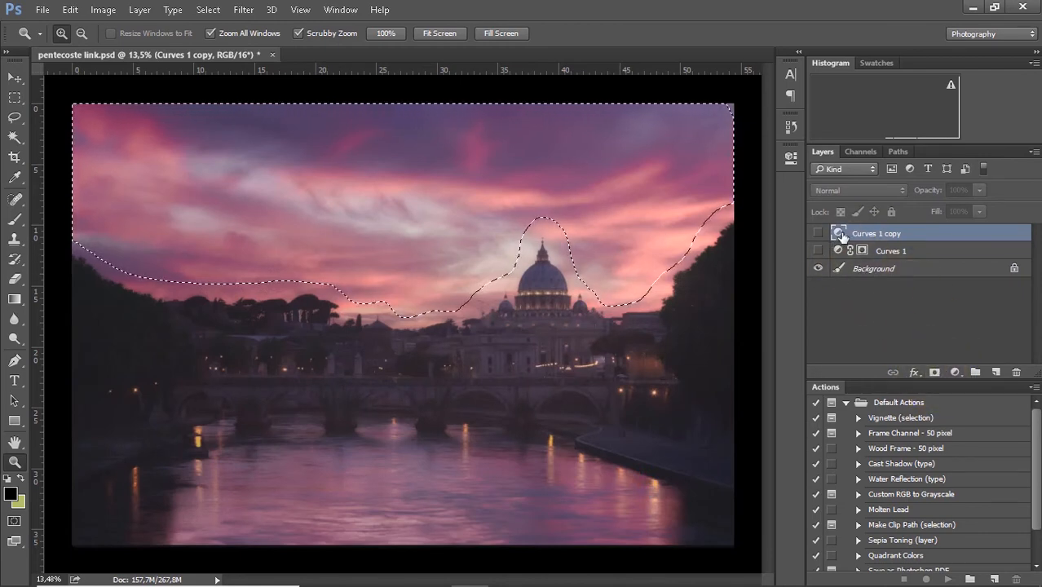
pyautogui.click(936, 372)
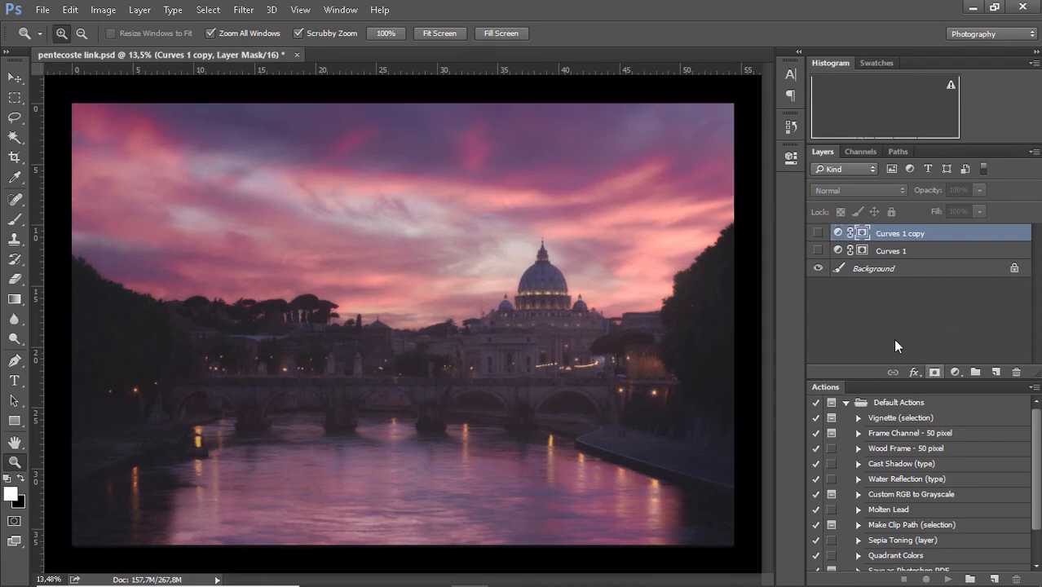
# - Make the Curves 1 copy layer visible and compare its hard-edged sky mask with the adjusted colour image
pyautogui.click(819, 234)
pyautogui.keyDown('alt'); pyautogui.click(863, 235); pyautogui.keyUp('alt')
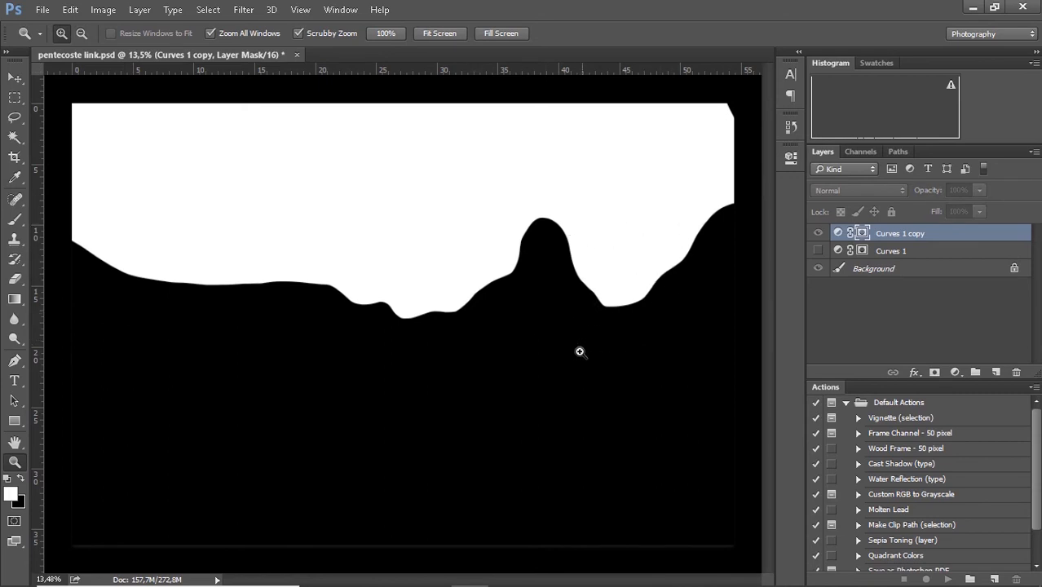
pyautogui.keyDown('alt'); pyautogui.click(860, 234); pyautogui.keyUp('alt')
pyautogui.rightClick(599, 283)
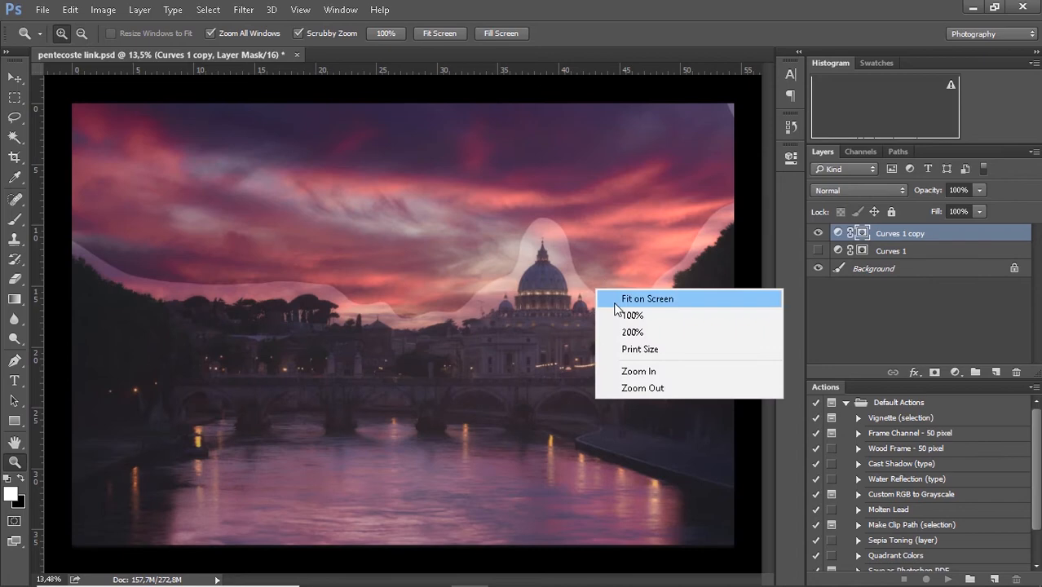
pyautogui.click(619, 300)
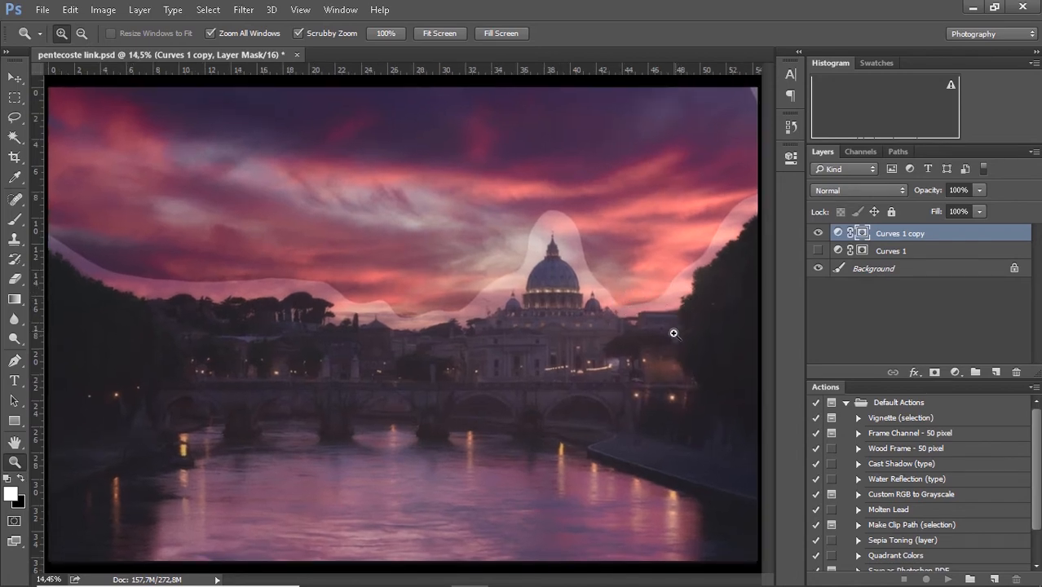
pyautogui.moveTo(656, 352); pyautogui.dragTo(644, 362)
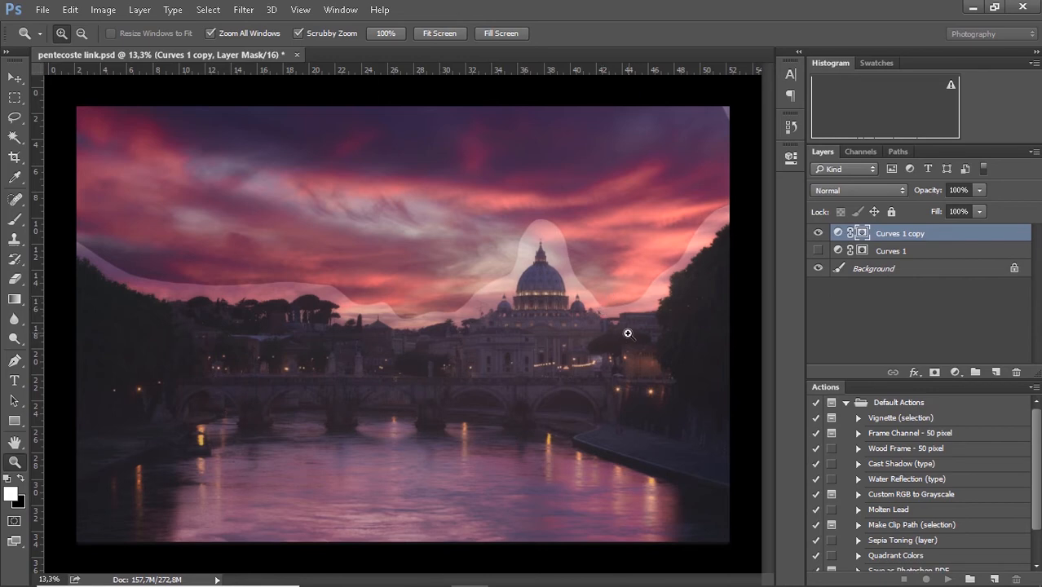
# - Examine the white and black areas of the Curves 1 copy mask on its own, and return to the colour image
pyautogui.keyDown('alt'); pyautogui.click(861, 234); pyautogui.keyUp('alt')
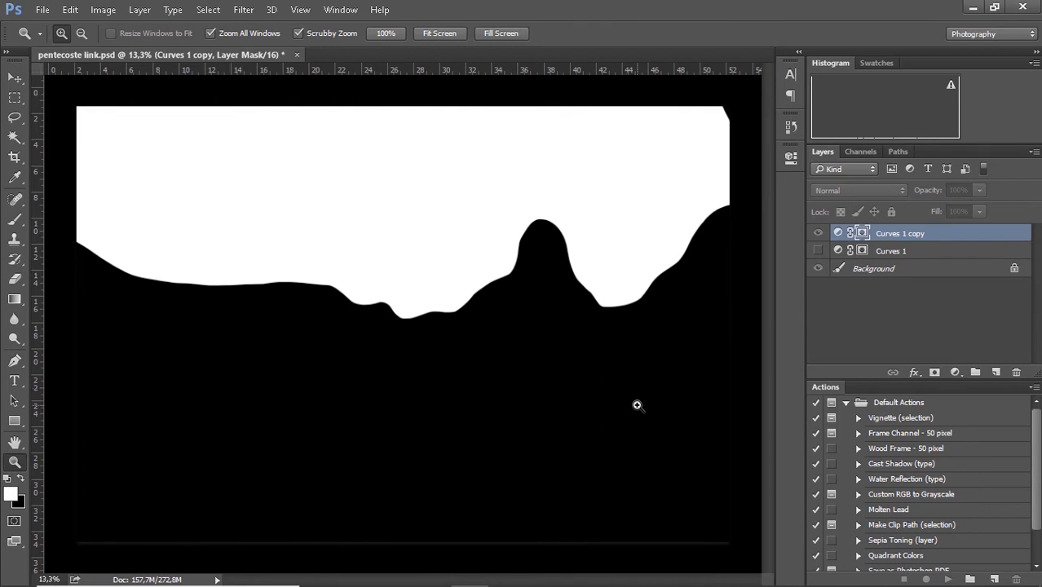
pyautogui.moveTo(630, 410); pyautogui.dragTo(731, 527)
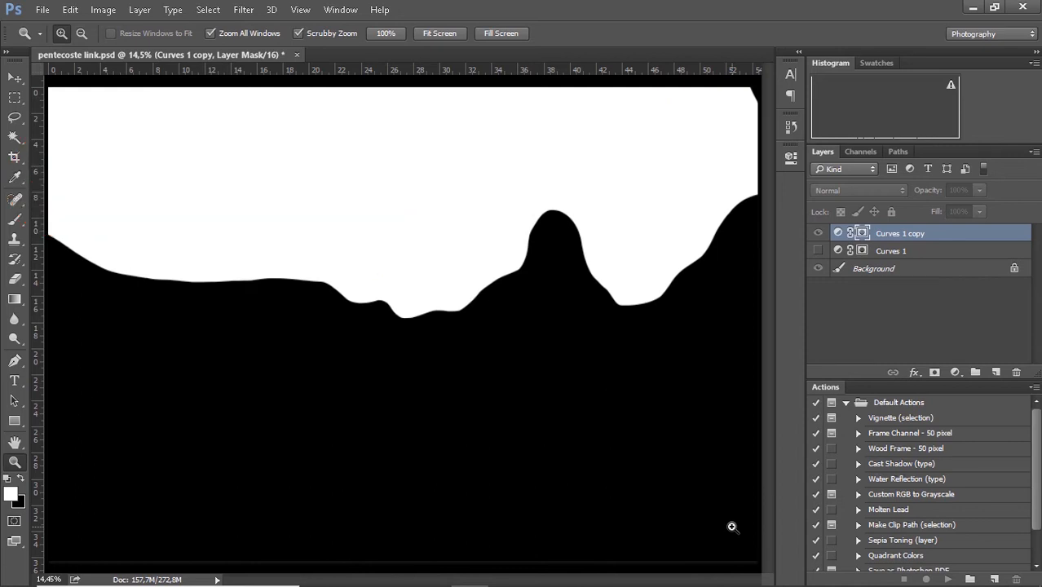
pyautogui.moveTo(731, 527); pyautogui.dragTo(623, 431)
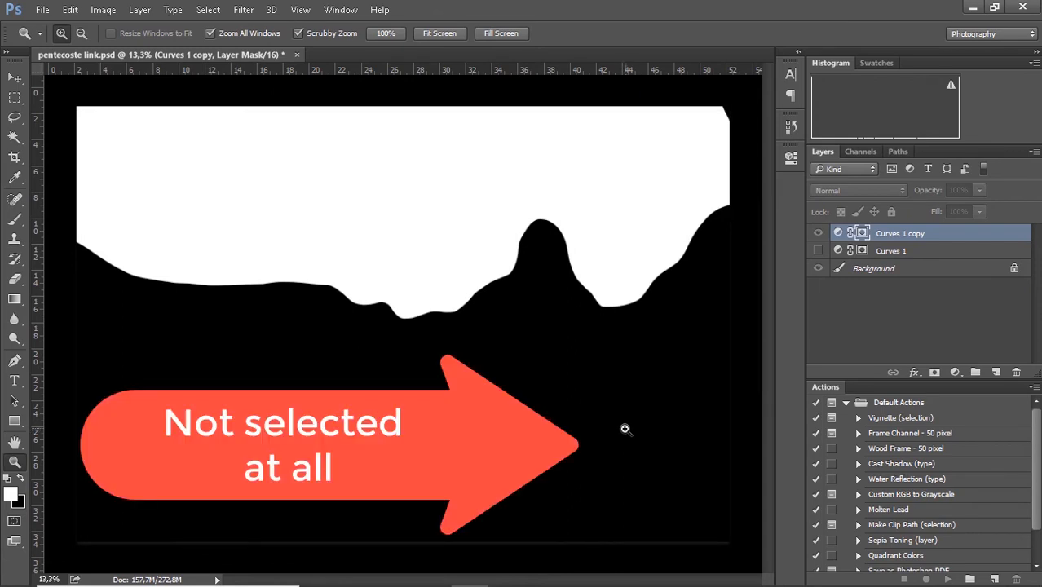
pyautogui.keyDown('alt'); pyautogui.click(862, 233); pyautogui.keyUp('alt')
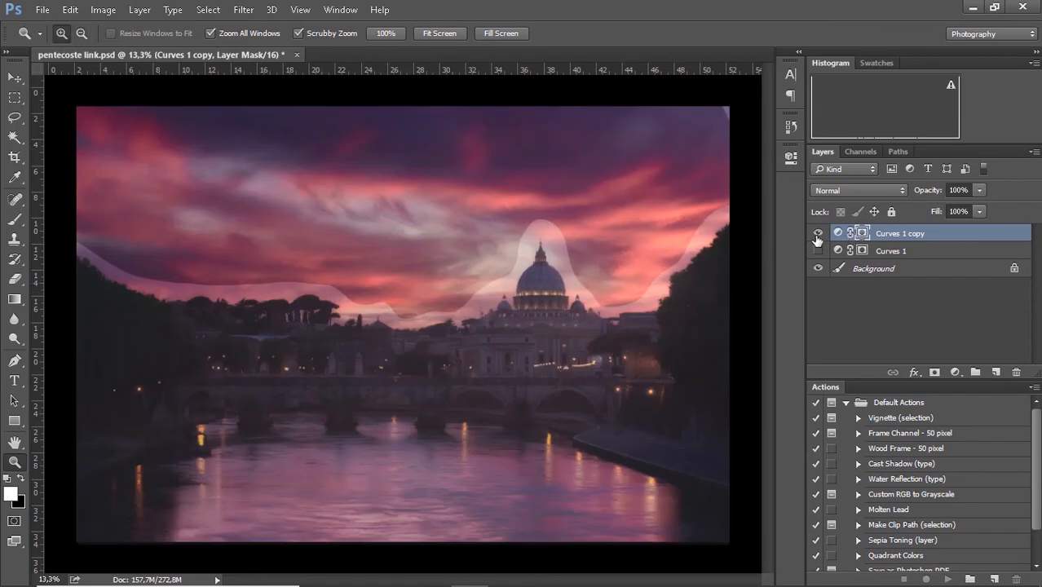
pyautogui.rightClick(630, 322)
pyautogui.click(657, 331)
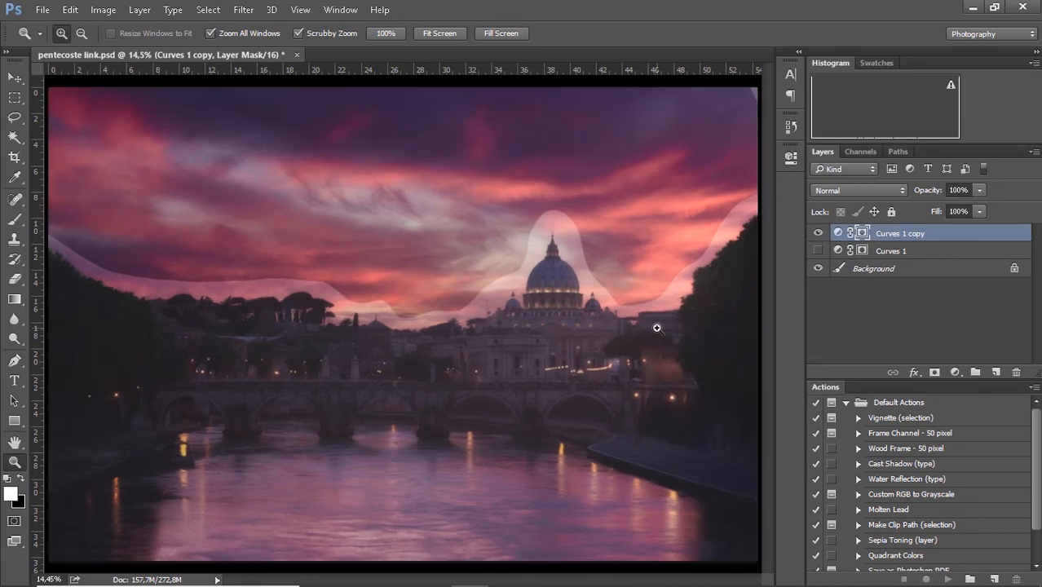
# - Compare the image with the Curves 1 copy layer off and on, and inspect the mask's edge along the skyline and dome
pyautogui.click(818, 234)
pyautogui.click(818, 234)
pyautogui.click(818, 234)
pyautogui.click(817, 234)
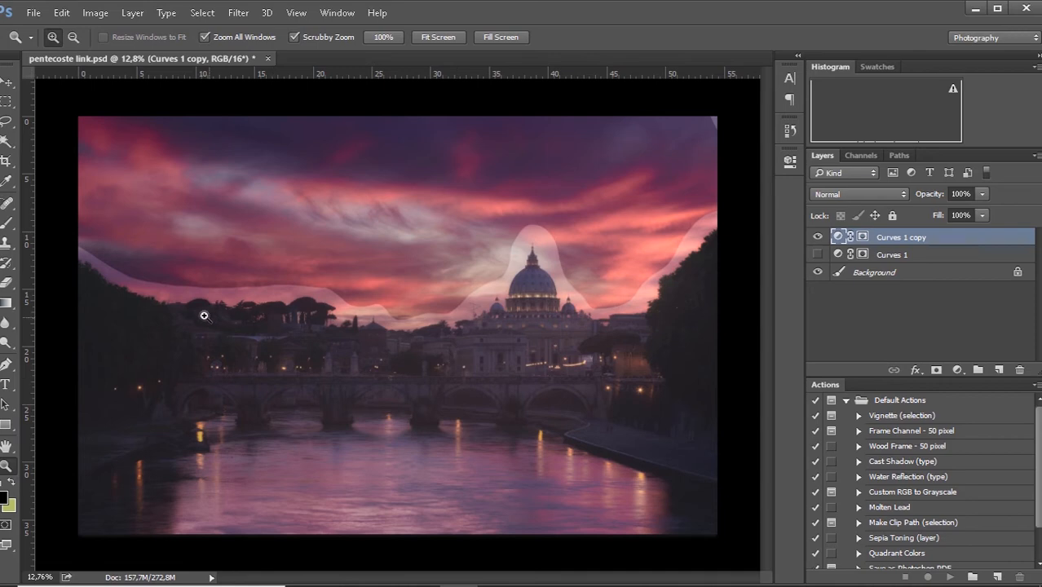
pyautogui.click(414, 309)
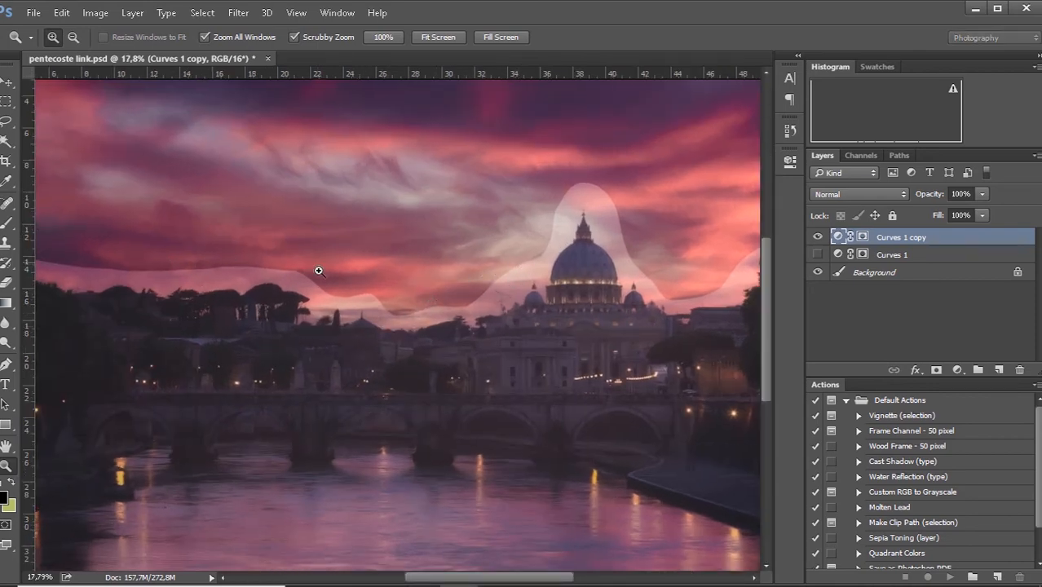
pyautogui.moveTo(511, 335); pyautogui.dragTo(383, 360)
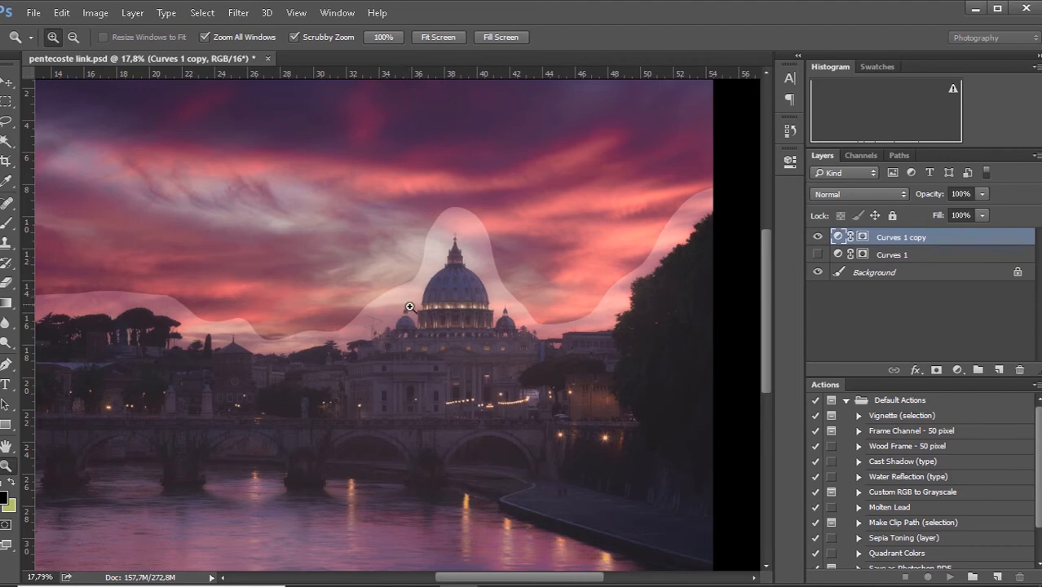
pyautogui.scroll(-1, 404, 318)
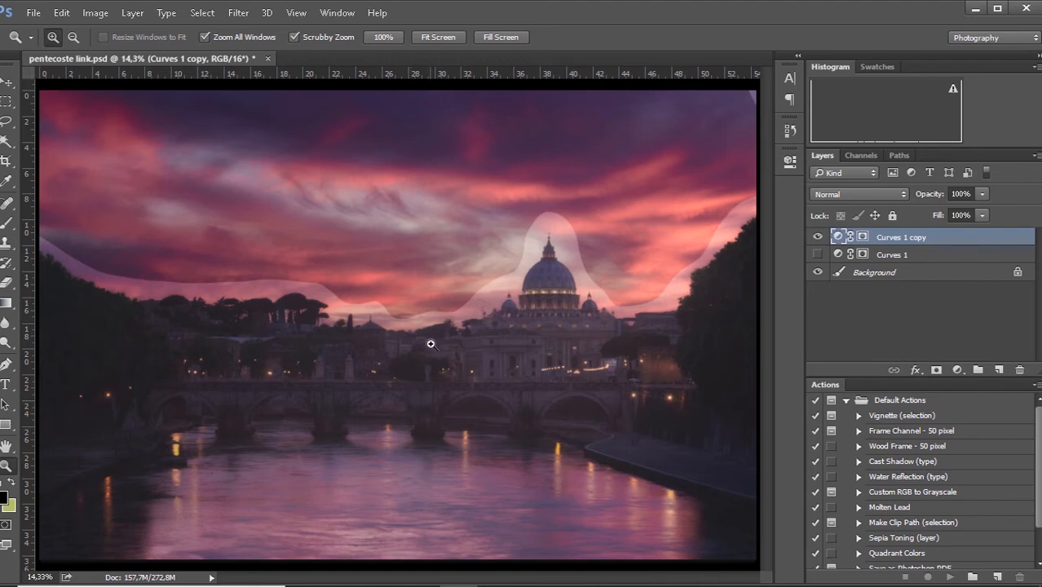
pyautogui.scroll(-1, 431, 345)
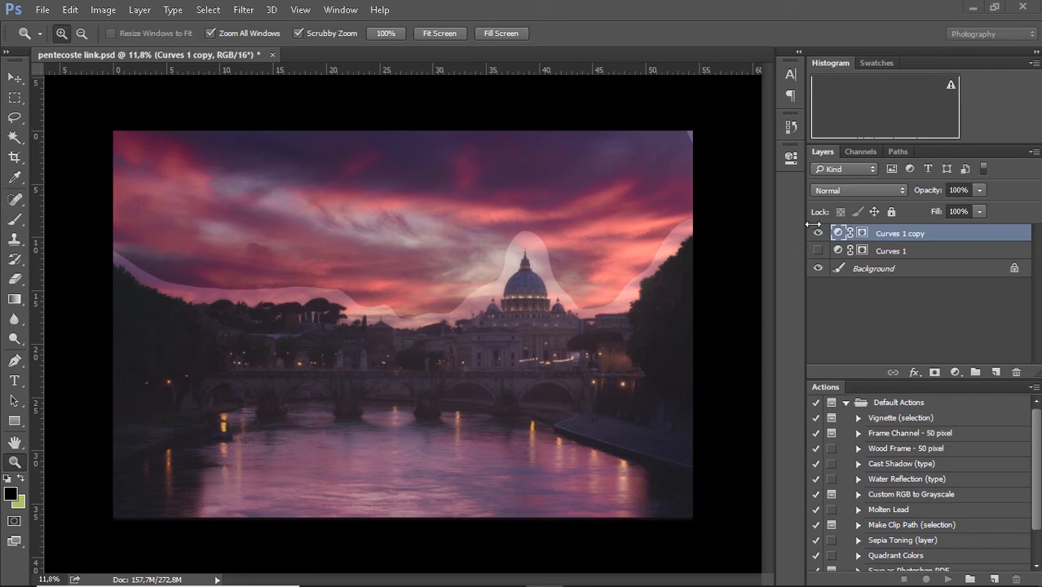
# - Display the lights 1 channel alone, load it as a selection, and intersect the selection with the same channel
pyautogui.hotkey('ctrl', '6')
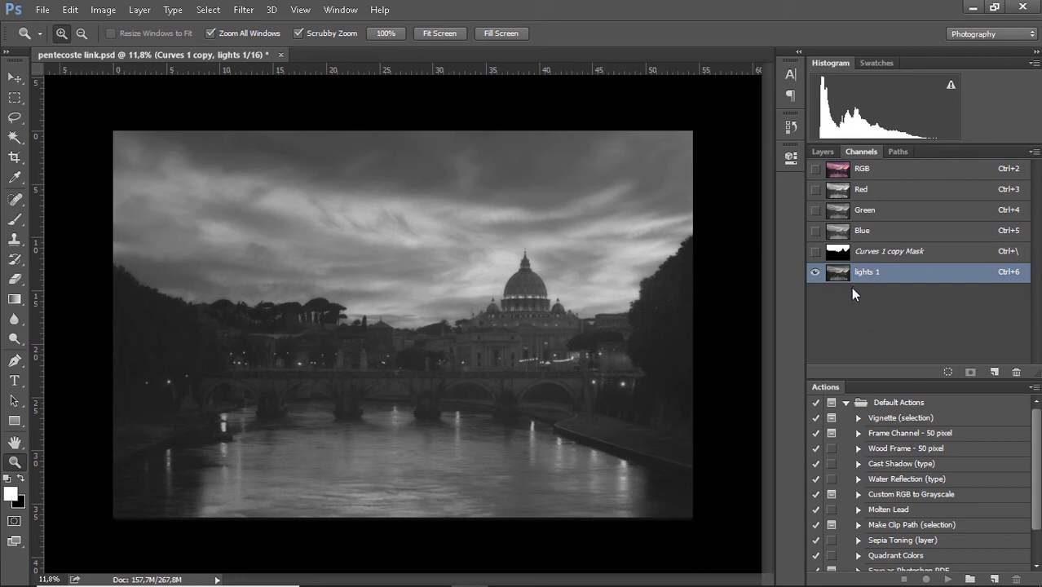
pyautogui.moveTo(856, 276); pyautogui.dragTo(848, 284)
pyautogui.keyDown('ctrl'); pyautogui.click(842, 282); pyautogui.keyUp('ctrl')
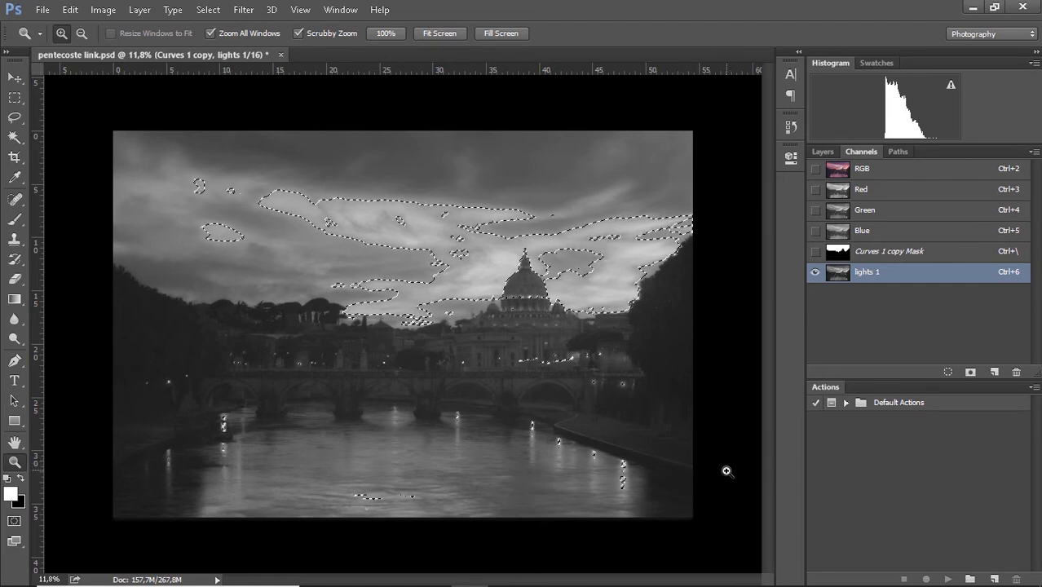
pyautogui.keyDown('ctrl'); pyautogui.click(837, 281); pyautogui.keyUp('ctrl')
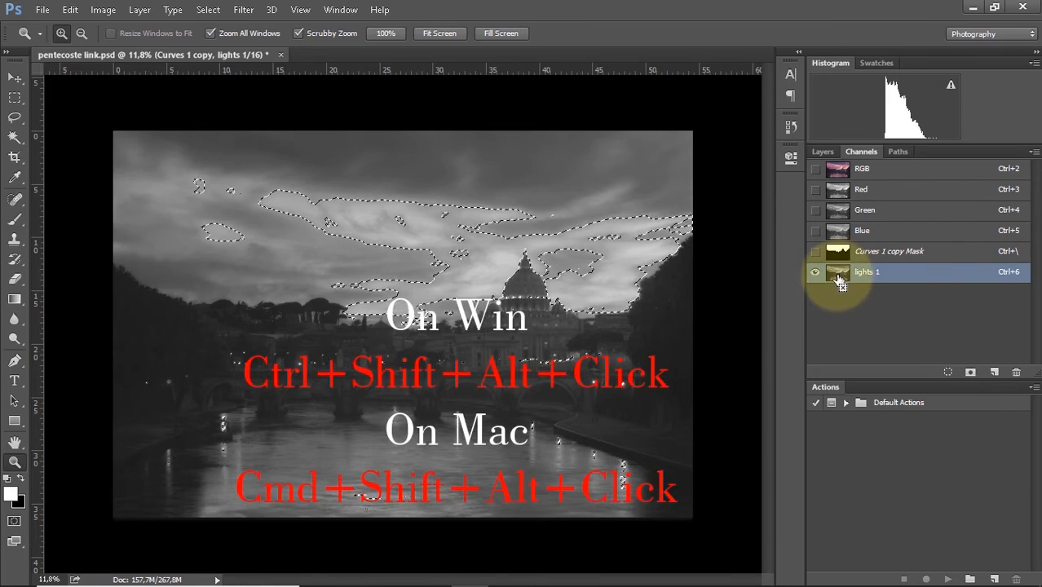
pyautogui.keyDown('ctrl'); pyautogui.keyDown('alt'); pyautogui.keyDown('shift'); pyautogui.click(839, 280); pyautogui.keyUp('shift'); pyautogui.keyUp('alt'); pyautogui.keyUp('ctrl')
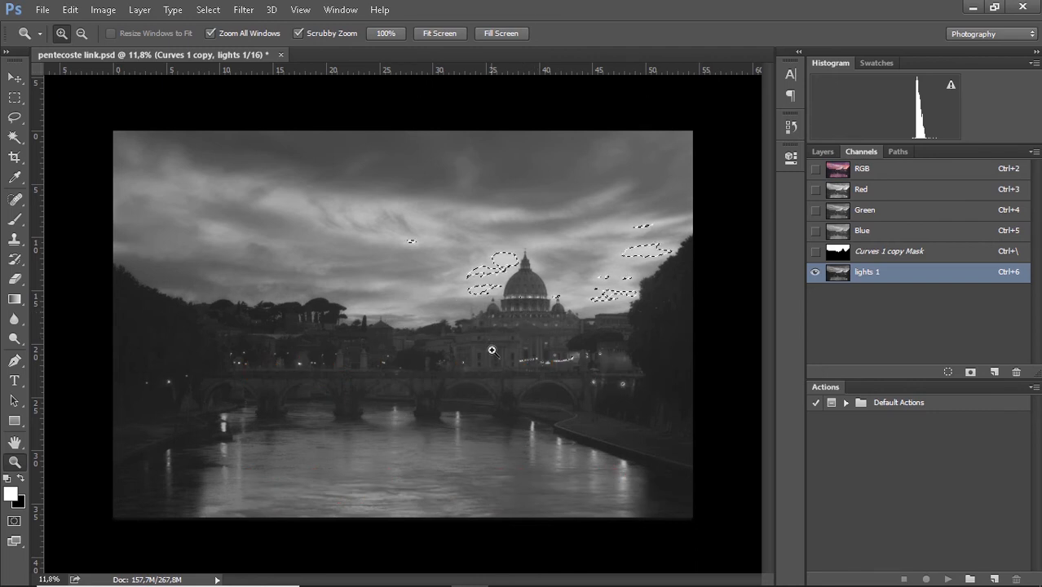
# - Save the narrowed selection as a new alpha channel and rename it lights 2
pyautogui.click(967, 373)
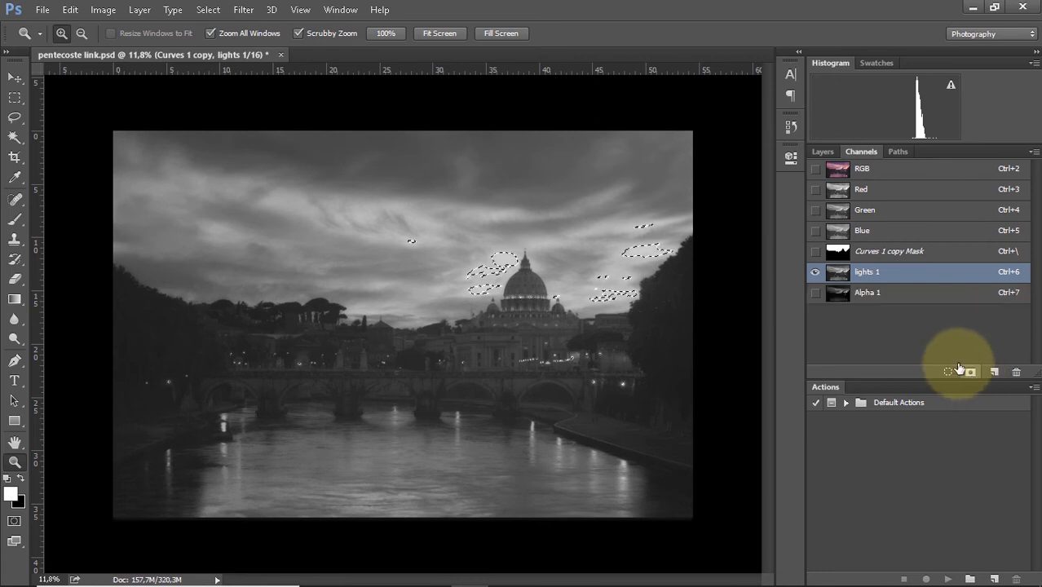
pyautogui.click(866, 298)
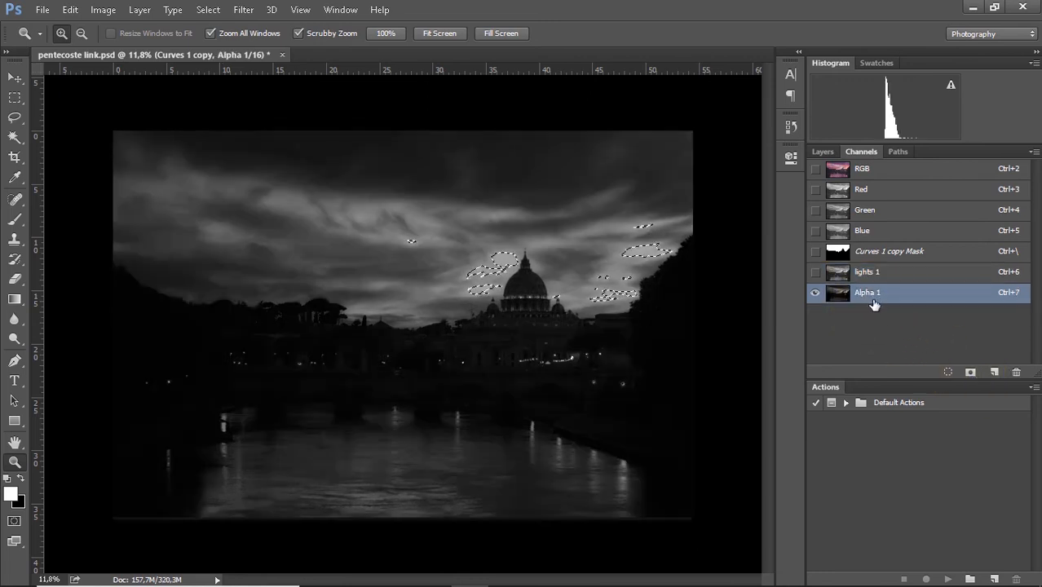
pyautogui.doubleClick(868, 293)
pyautogui.write('lights 2')
pyautogui.press('Return')
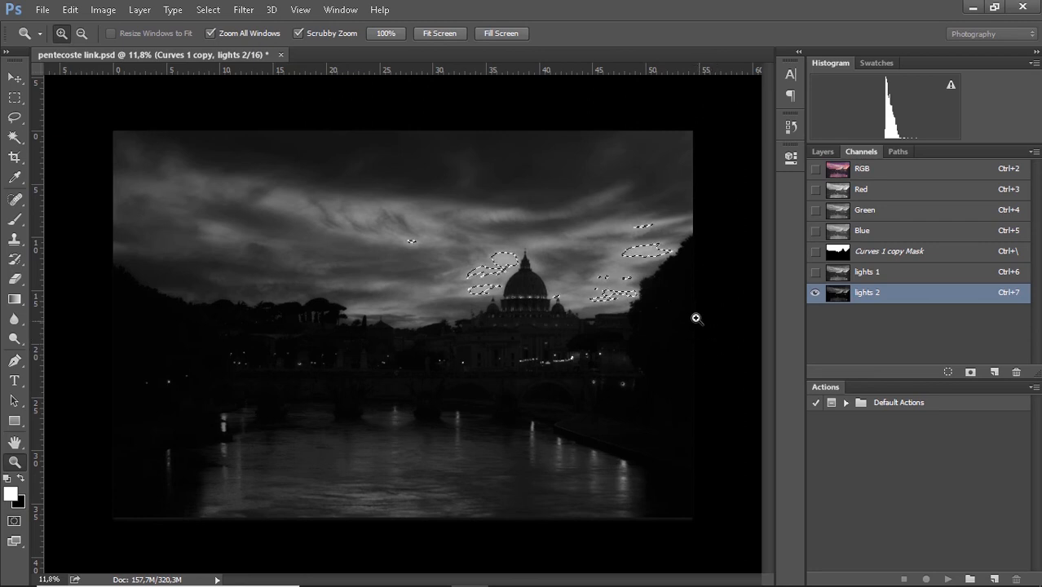
# - Intersect the selection with the lights 2 channel and save the result as a new channel named lights 3, comparing it with lights 2
pyautogui.keyDown('ctrl'); pyautogui.keyDown('alt'); pyautogui.keyDown('shift'); pyautogui.click(834, 298); pyautogui.keyUp('shift'); pyautogui.keyUp('alt'); pyautogui.keyUp('ctrl')
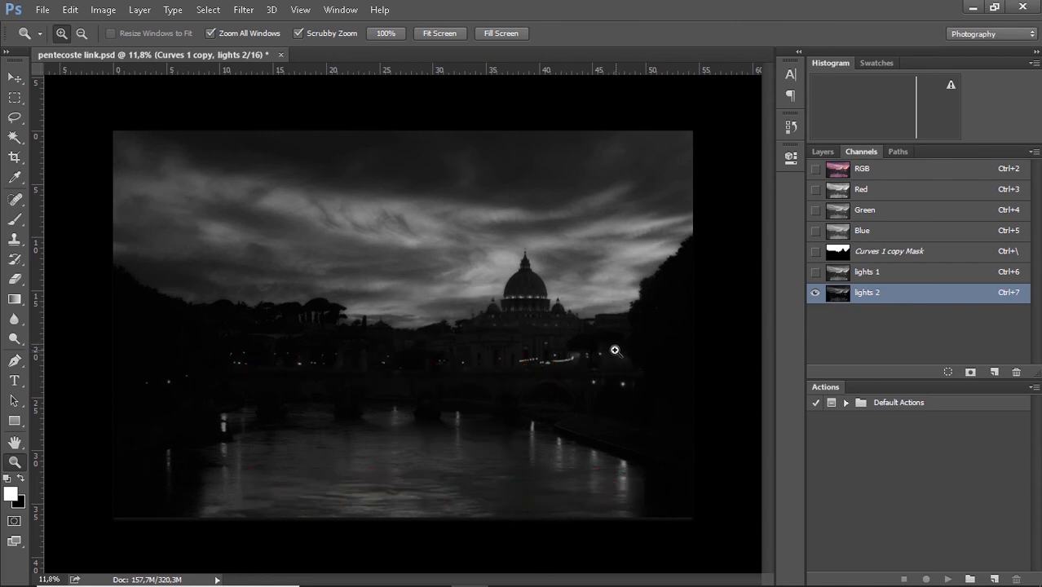
pyautogui.click(970, 374)
pyautogui.click(869, 315)
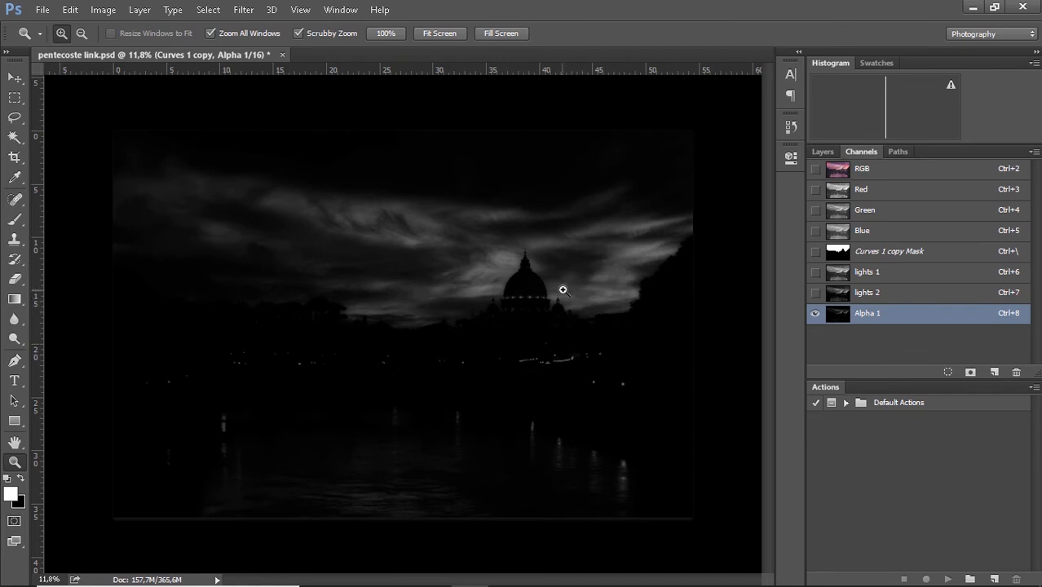
pyautogui.click(858, 298)
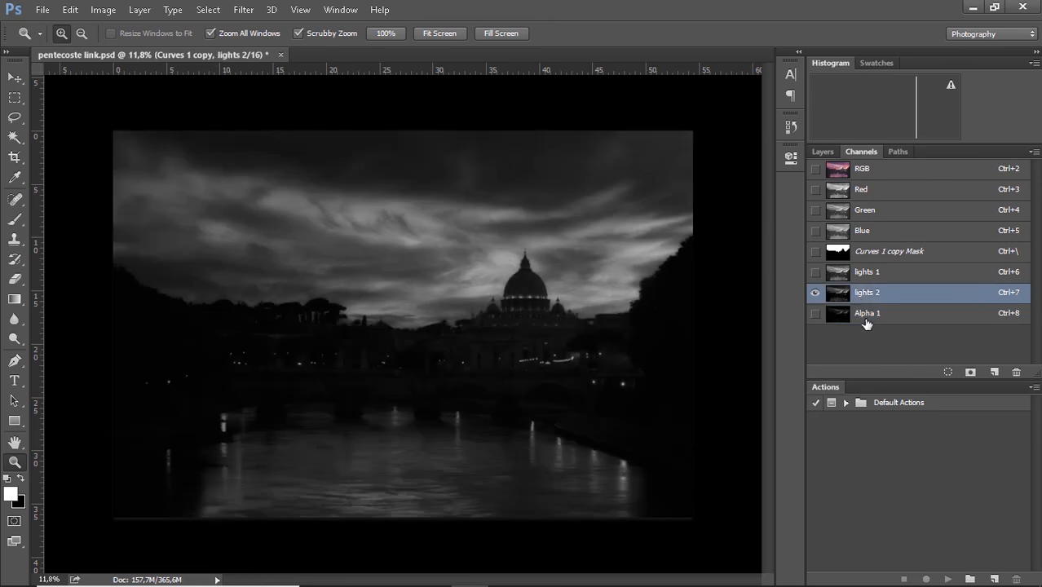
pyautogui.click(868, 316)
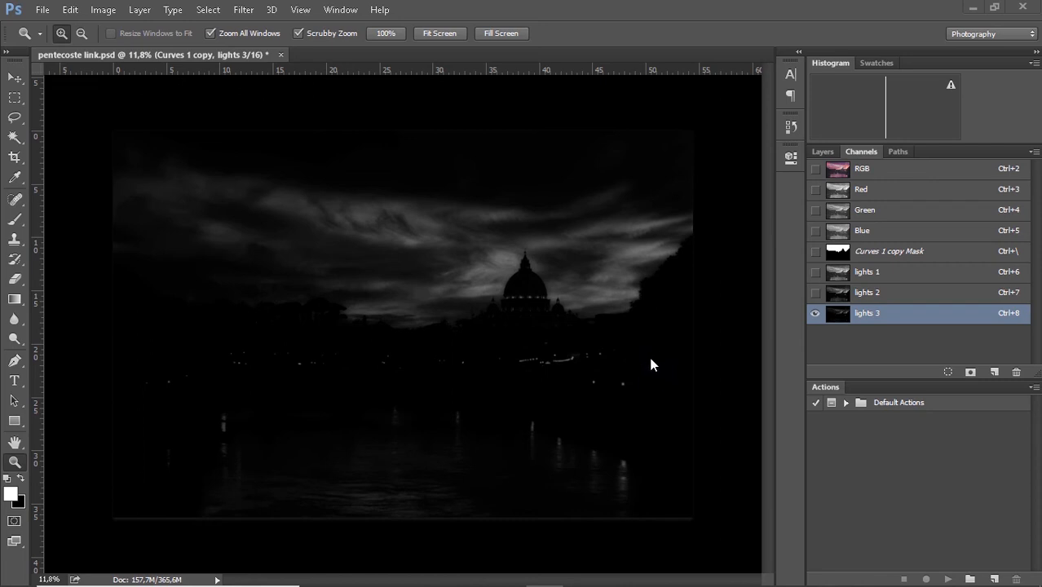
# - Intersect the selection with the lights 3 channel and save the result as a new alpha channel
pyautogui.keyDown('ctrl'); pyautogui.click(842, 322); pyautogui.keyUp('ctrl')
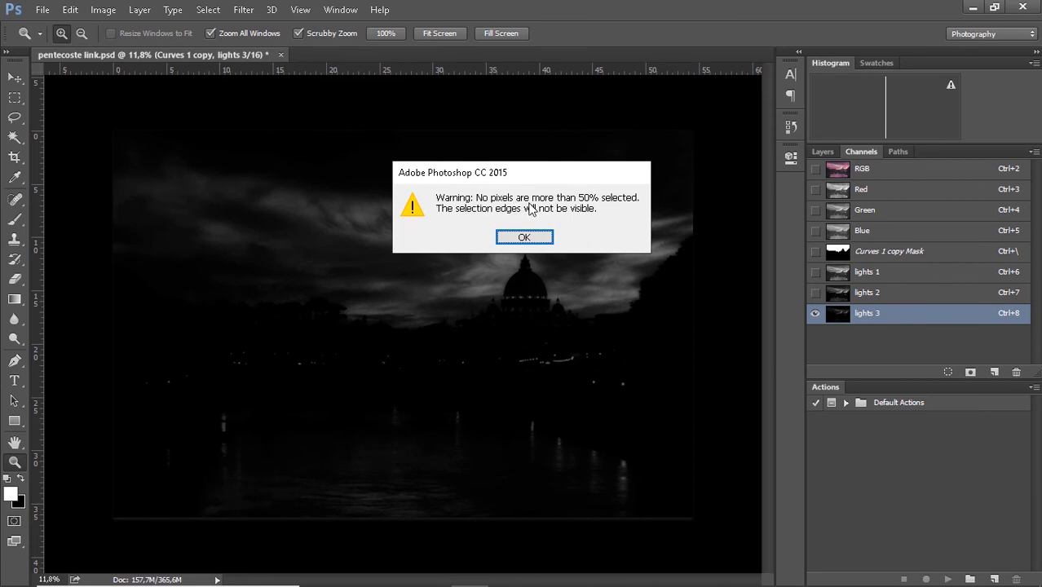
pyautogui.click(529, 237)
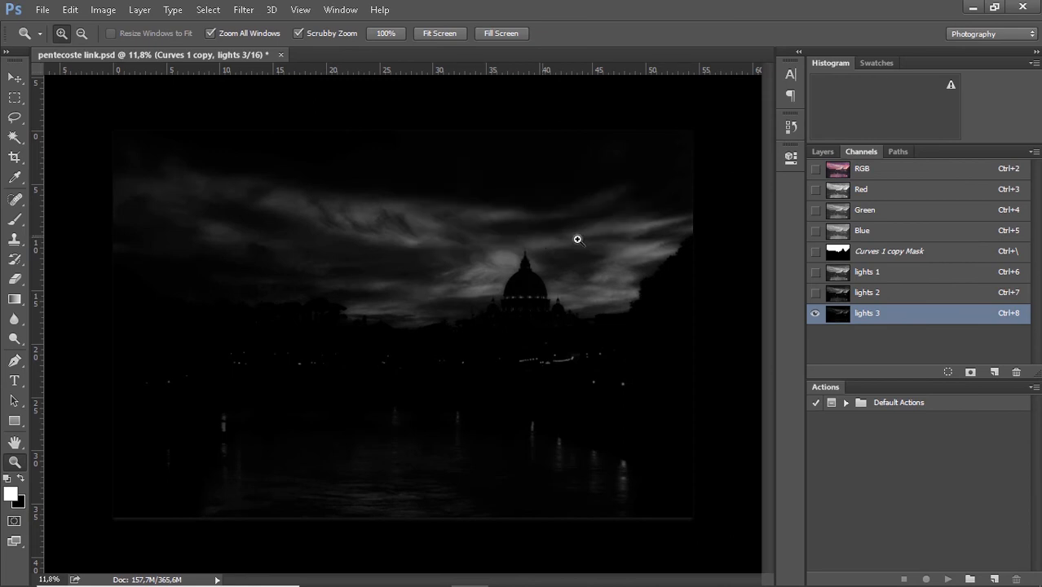
pyautogui.click(992, 372)
pyautogui.click(889, 336)
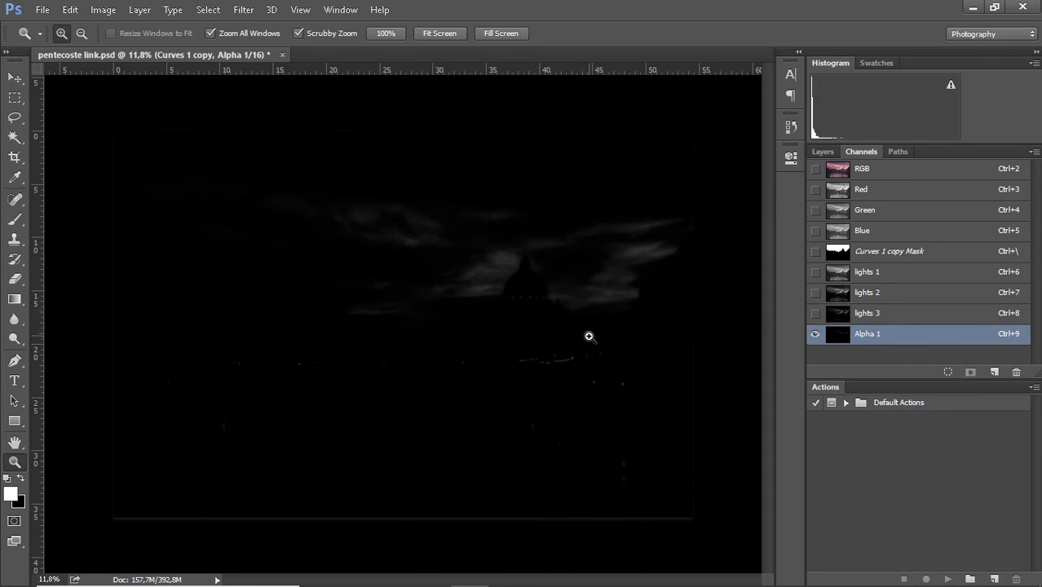
# - Rename the newly saved alpha channel lights 4 and view the whole channel
pyautogui.doubleClick(865, 336)
pyautogui.press('BackSpace')
pyautogui.write('lights 4')
pyautogui.press('Return')
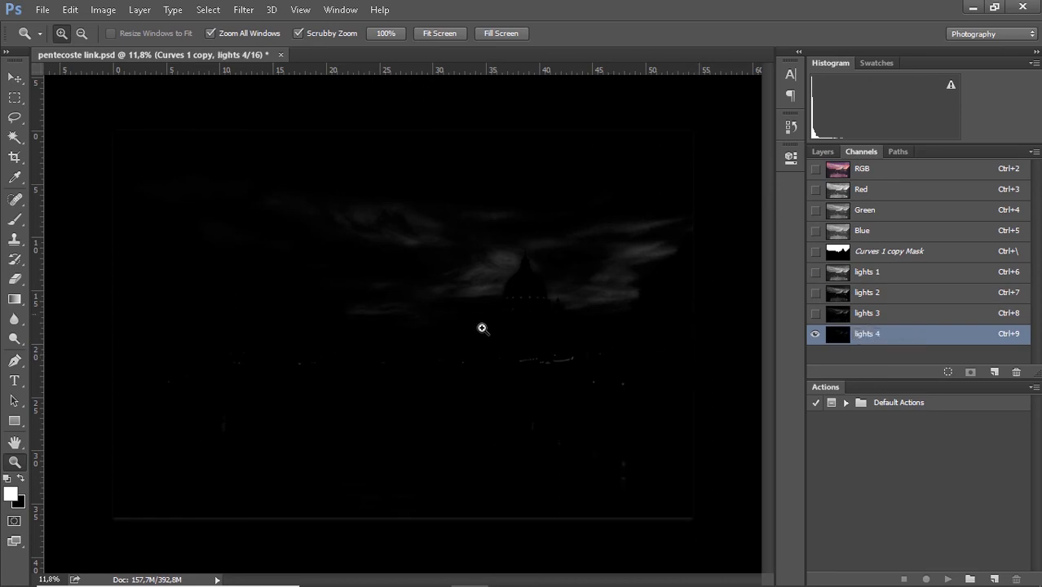
pyautogui.rightClick(549, 310)
pyautogui.click(561, 323)
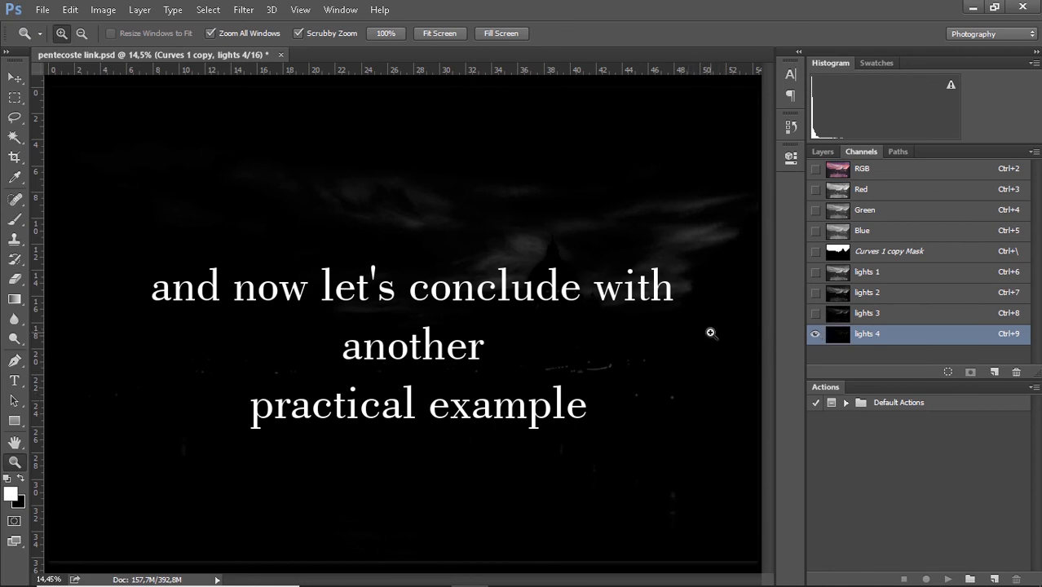
# - Compare the lights 3 channel with the lights 2 channel, ending with lights 3 displayed
pyautogui.hotkey('ctrl', '8')
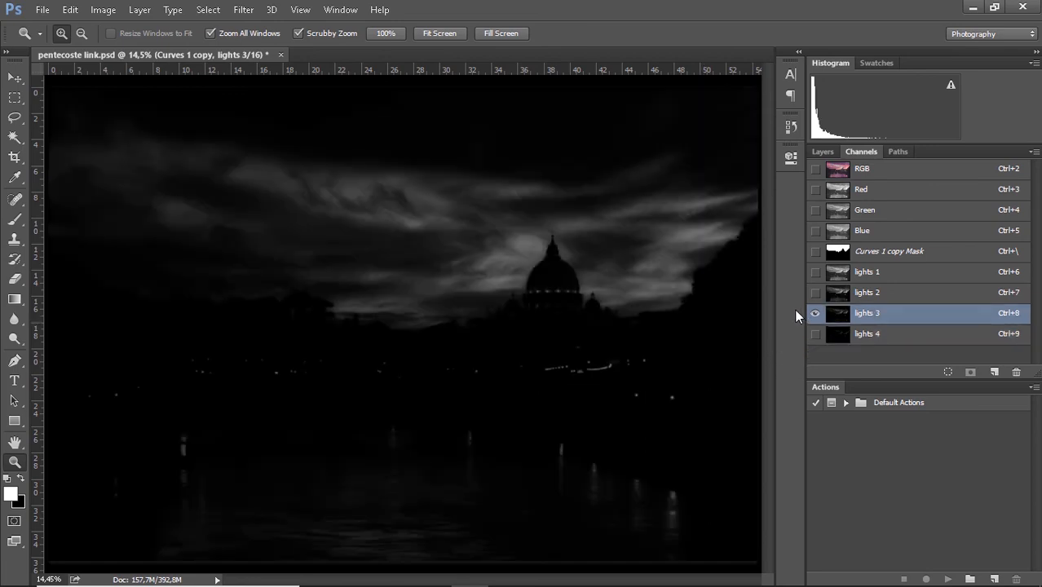
pyautogui.moveTo(681, 344); pyautogui.dragTo(562, 367)
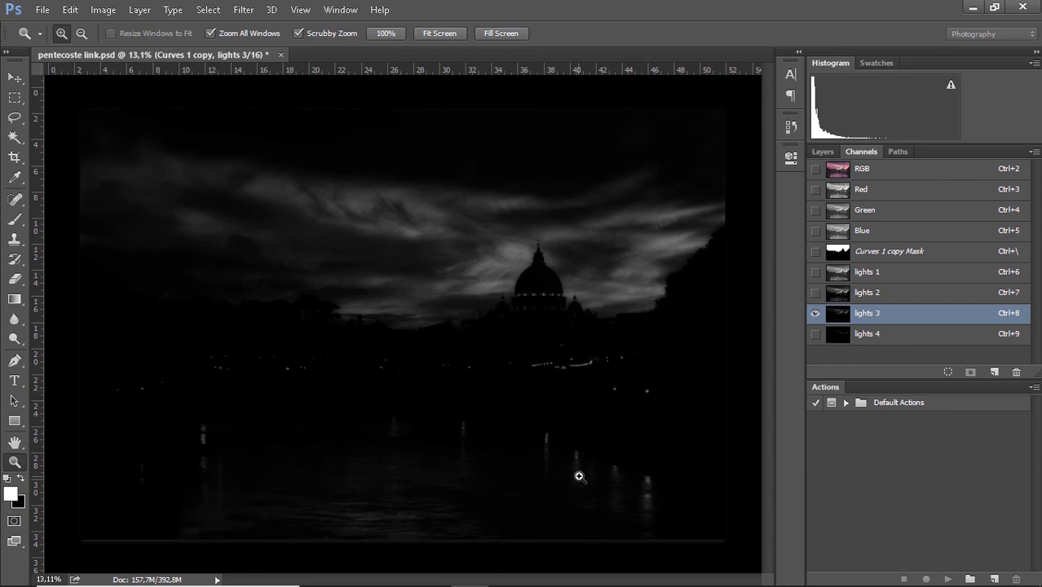
pyautogui.click(872, 294)
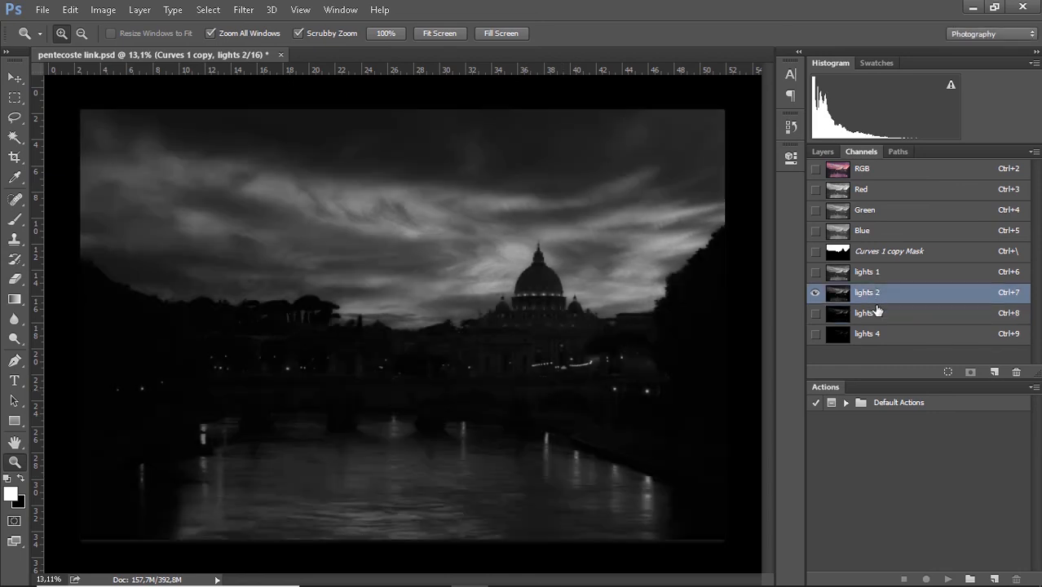
pyautogui.click(872, 315)
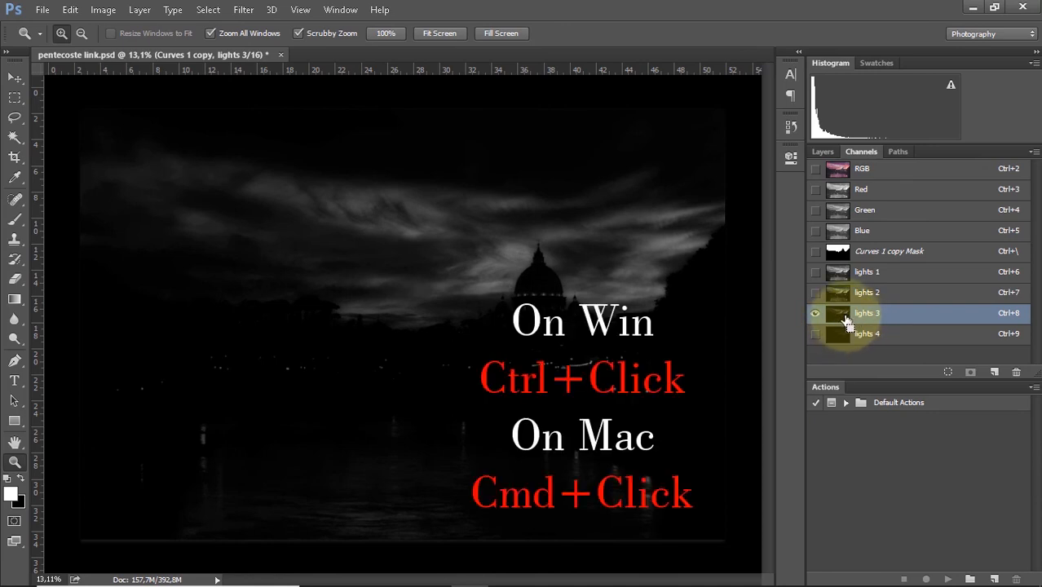
# - Load the lights 3 channel as a selection and add a Curves adjustment layer masked by it above Curves 1 copy
pyautogui.keyDown('ctrl'); pyautogui.click(839, 318); pyautogui.keyUp('ctrl')
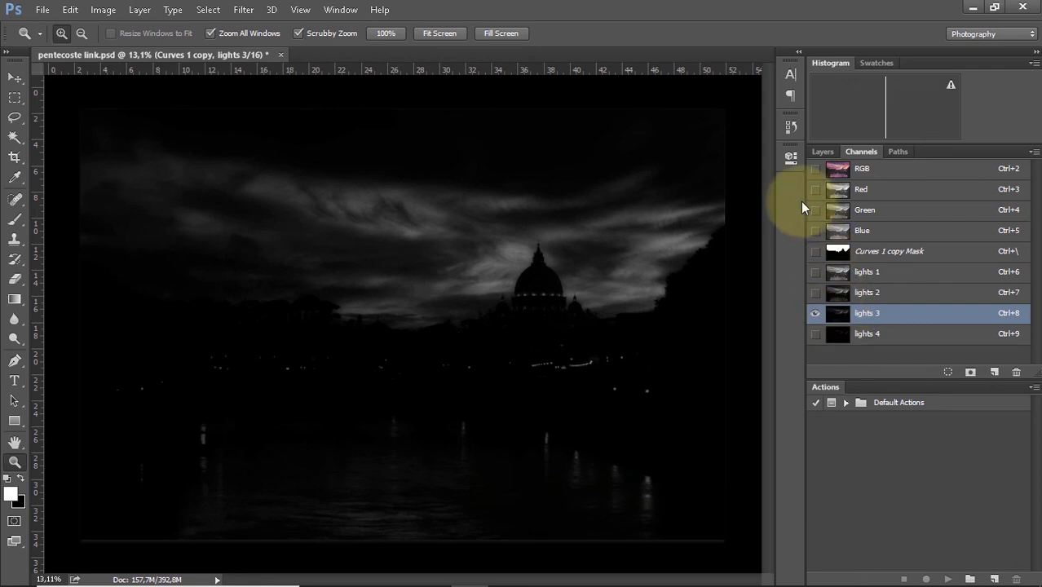
pyautogui.click(821, 153)
pyautogui.click(846, 238)
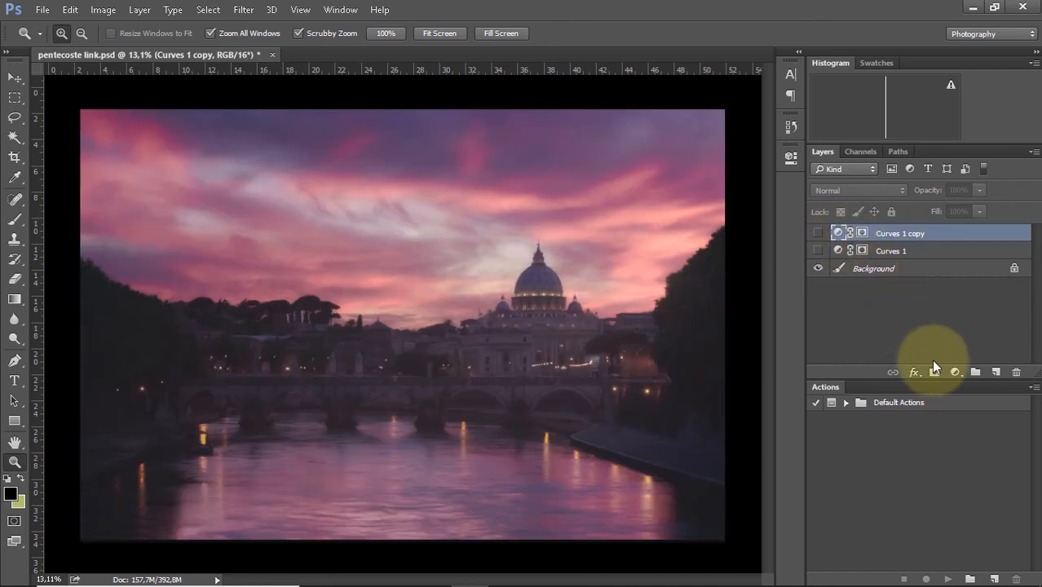
pyautogui.click(955, 372)
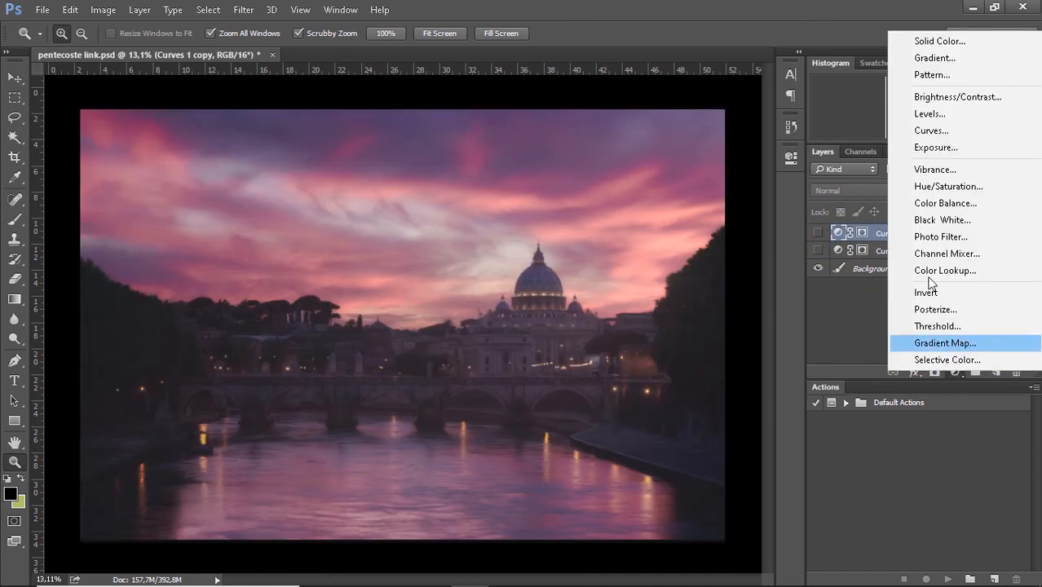
pyautogui.click(928, 132)
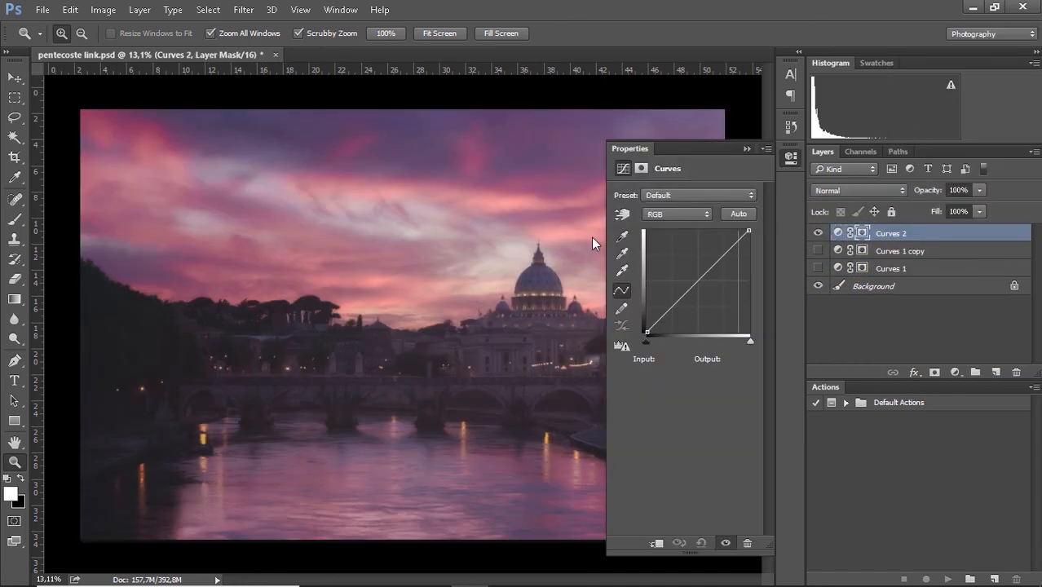
# - Brighten the highlights by raising a point on the Curves 2 curve to input 69, output 140
pyautogui.moveTo(493, 332); pyautogui.dragTo(479, 351)
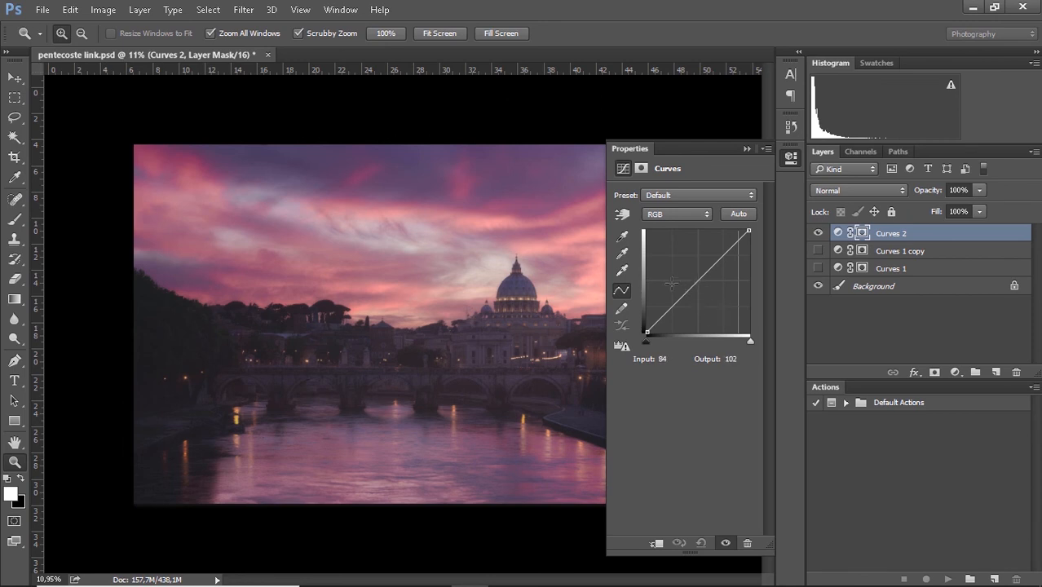
pyautogui.moveTo(696, 284); pyautogui.dragTo(674, 278)
pyautogui.moveTo(497, 304); pyautogui.dragTo(482, 343)
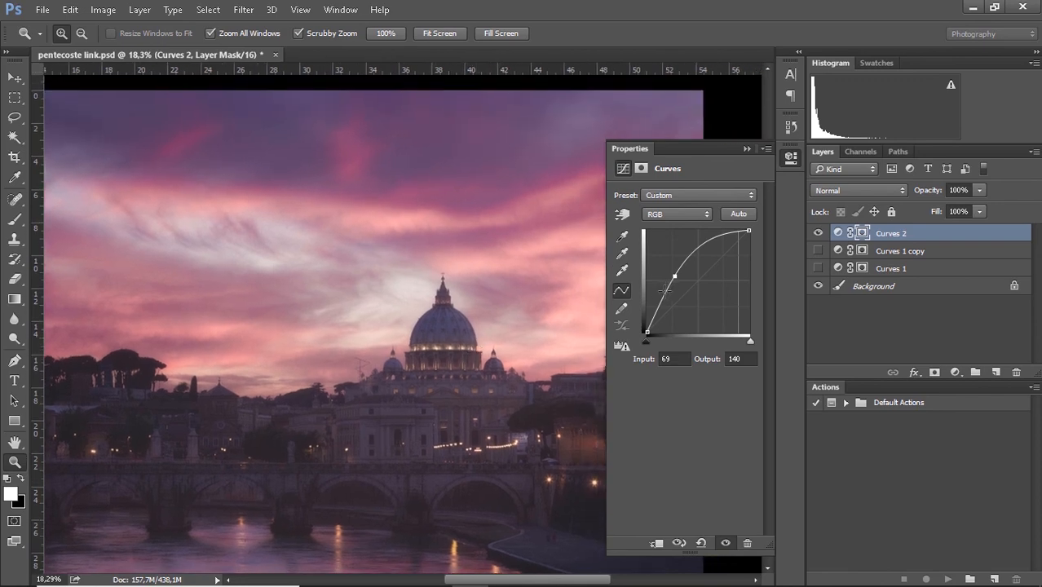
# - Compare the image with the Curves 2 layer off and on, around the dome and across the whole picture
pyautogui.click(817, 237)
pyautogui.click(817, 236)
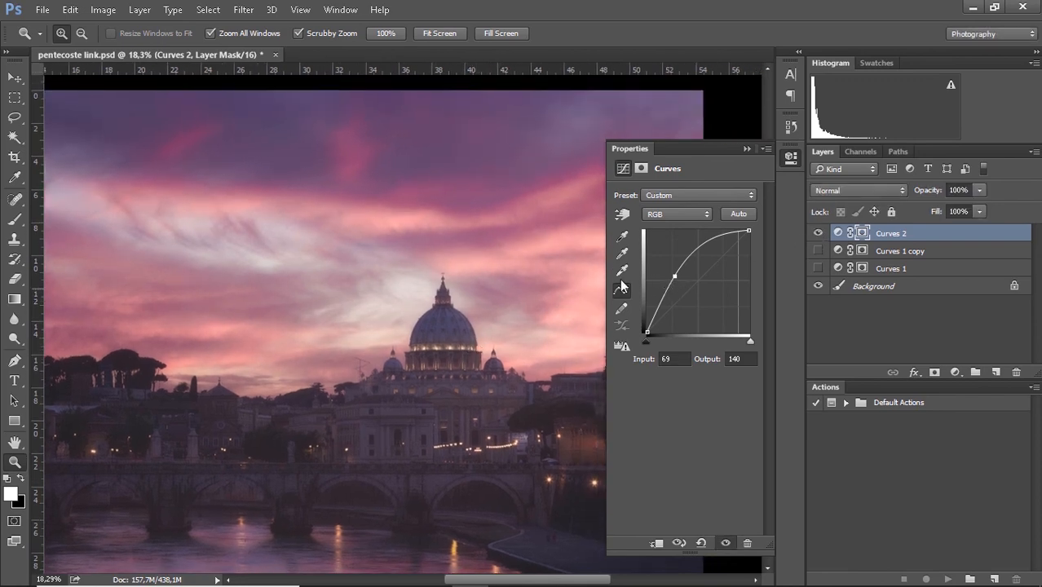
pyautogui.scroll(-2, 521, 288)
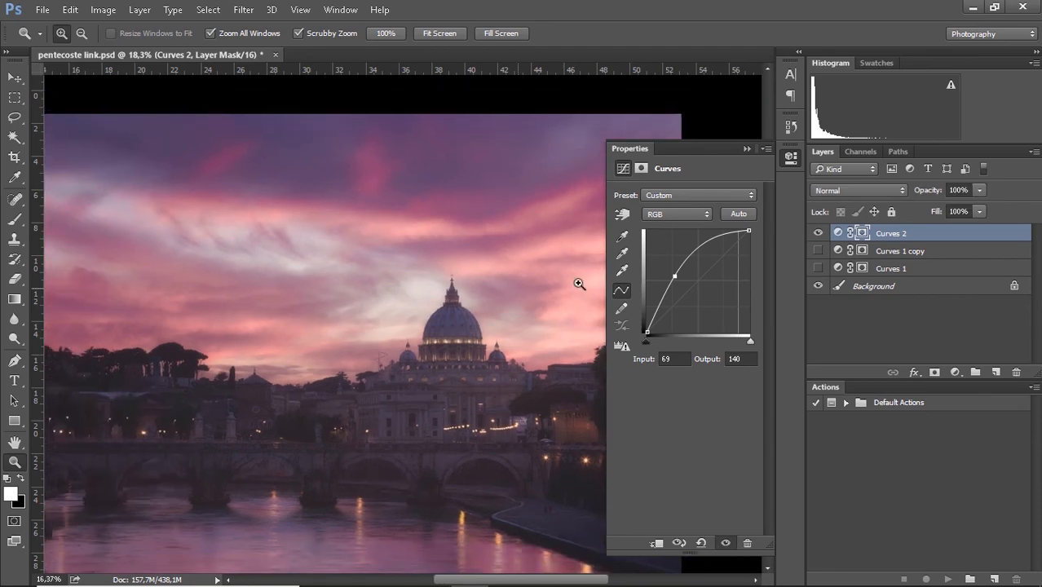
pyautogui.click(817, 234)
pyautogui.click(817, 234)
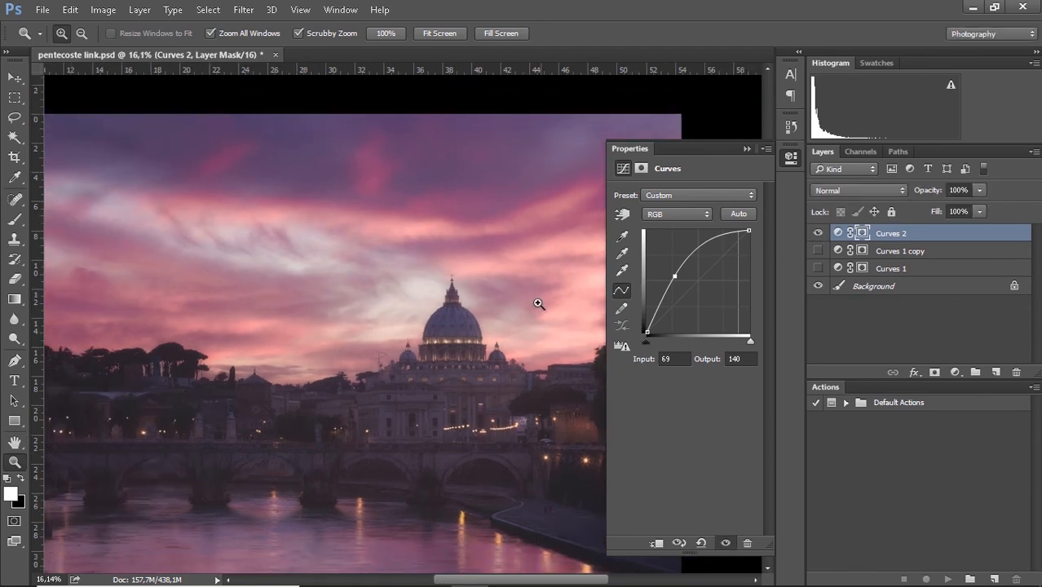
pyautogui.scroll(-2, 471, 344)
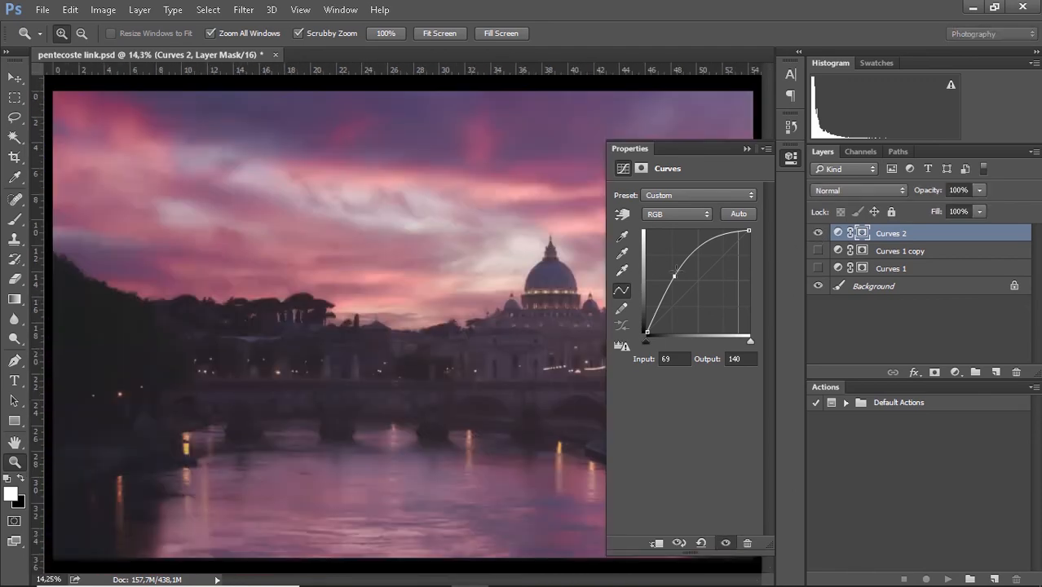
pyautogui.click(788, 161)
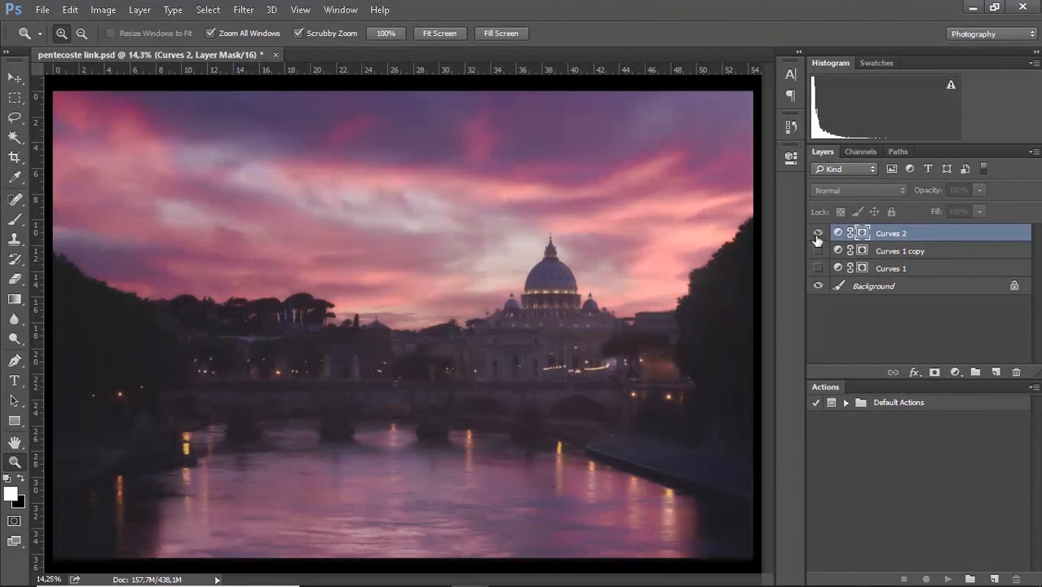
pyautogui.scroll(-1, 663, 295)
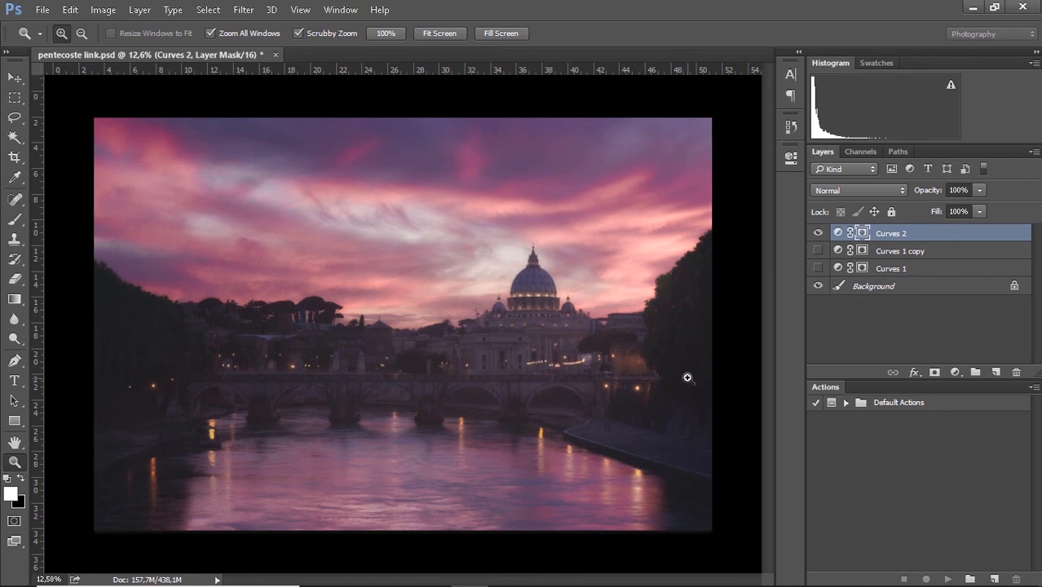
pyautogui.click(818, 234)
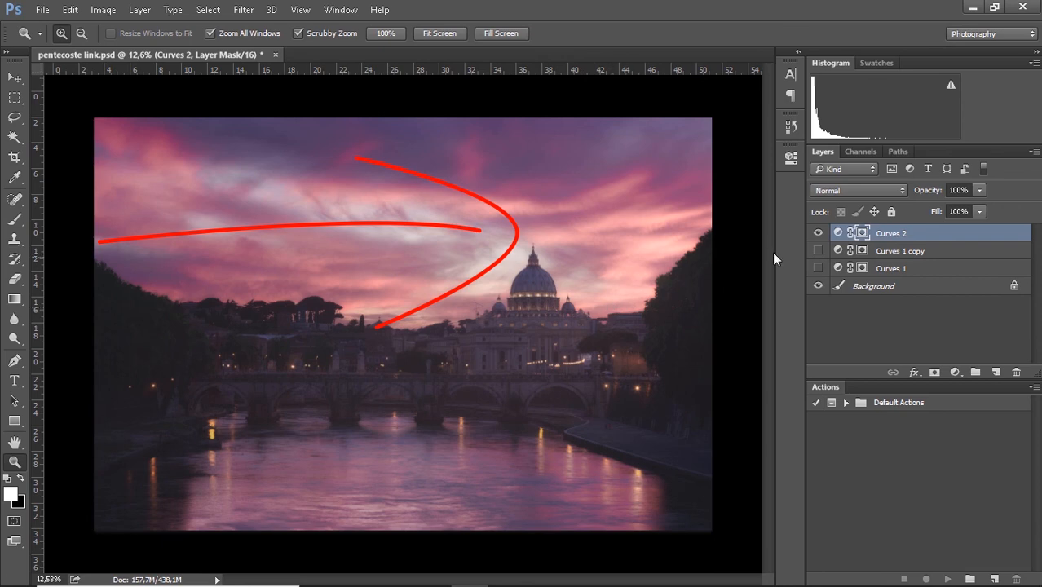
pyautogui.click(817, 234)
pyautogui.click(817, 234)
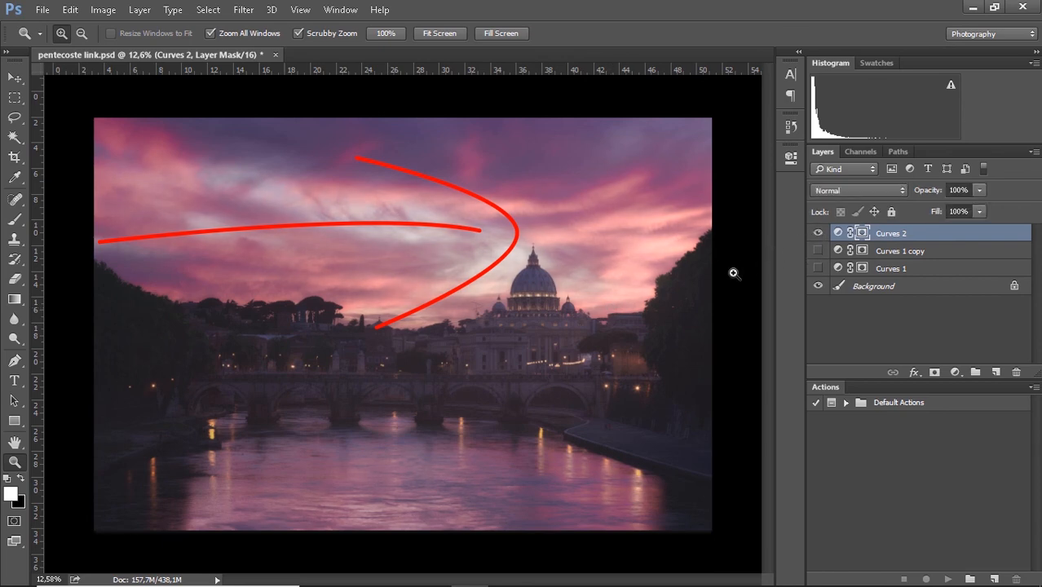
# - Darken the highlights by moving the Curves 2 point to input 165, output 88, and check the effect against the layer mask
pyautogui.doubleClick(837, 234)
pyautogui.moveTo(674, 277); pyautogui.dragTo(709, 298)
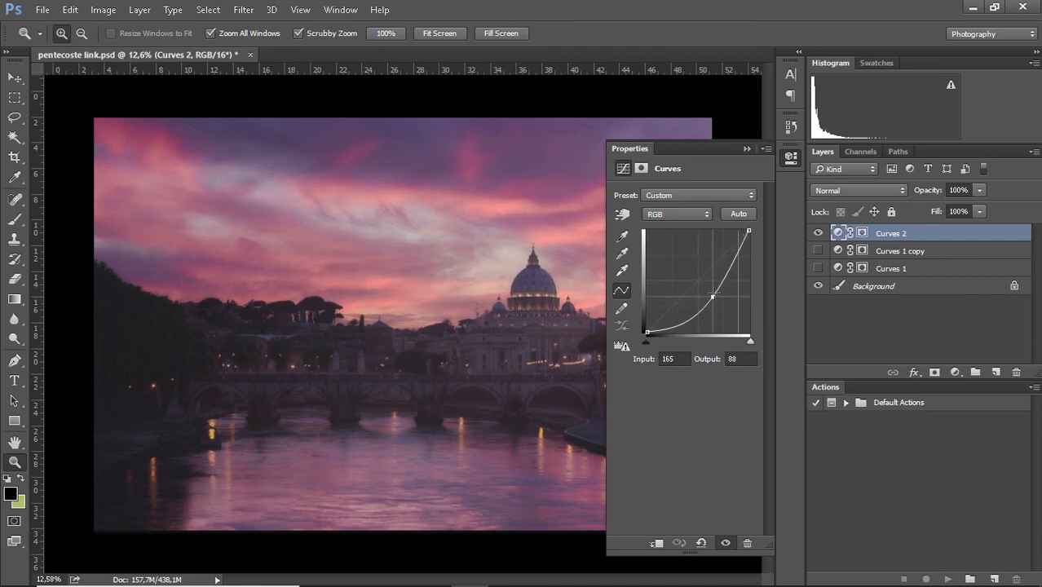
pyautogui.click(787, 158)
pyautogui.click(818, 234)
pyautogui.click(818, 234)
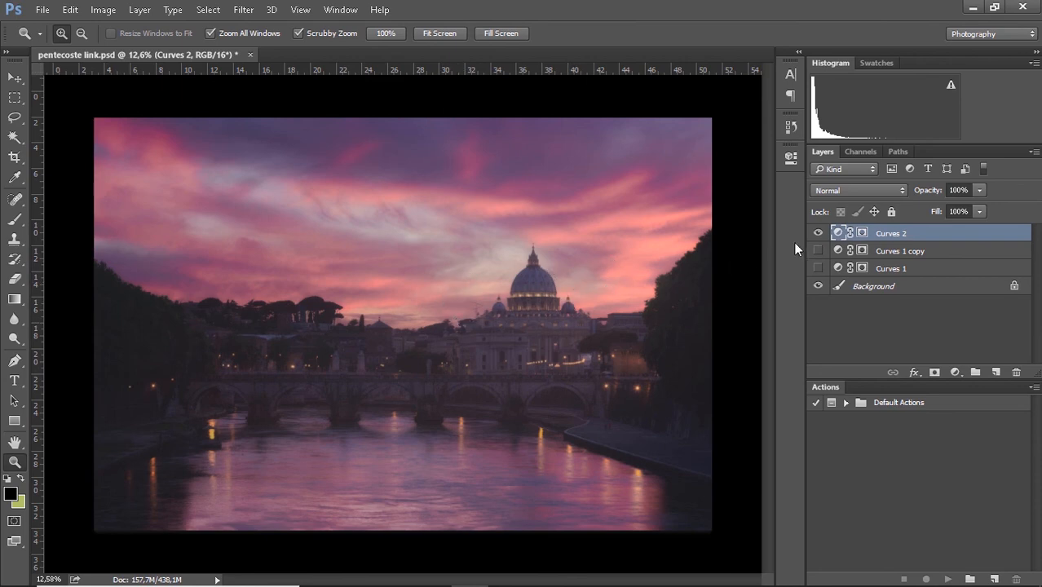
pyautogui.keyDown('alt'); pyautogui.click(861, 233); pyautogui.keyUp('alt')
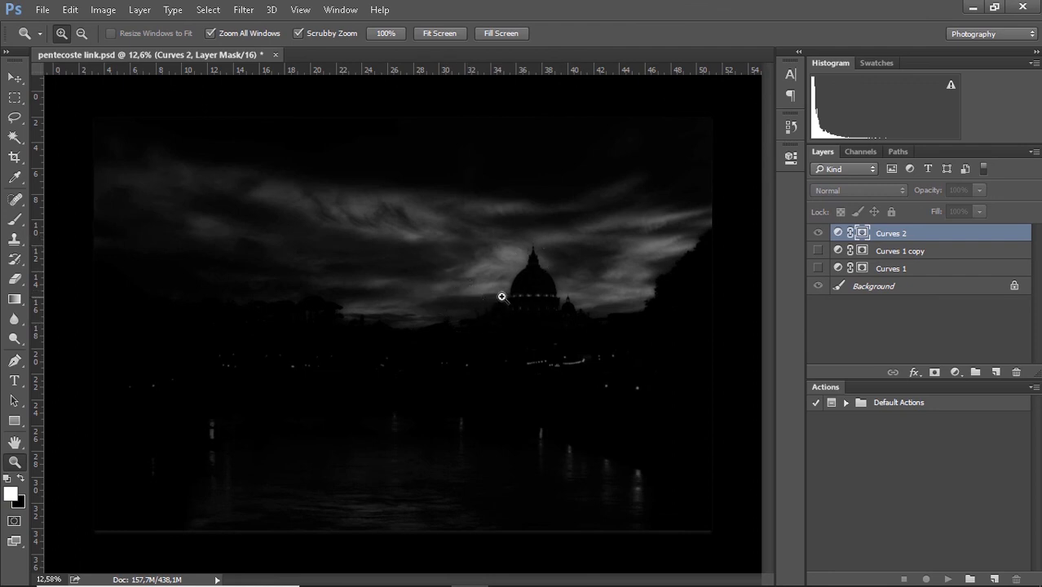
# - Brighten the highlights again by moving the Curves 2 point to input 71, output 136
pyautogui.doubleClick(838, 234)
pyautogui.moveTo(711, 295); pyautogui.dragTo(675, 278)
pyautogui.rightClick(546, 311)
pyautogui.click(584, 322)
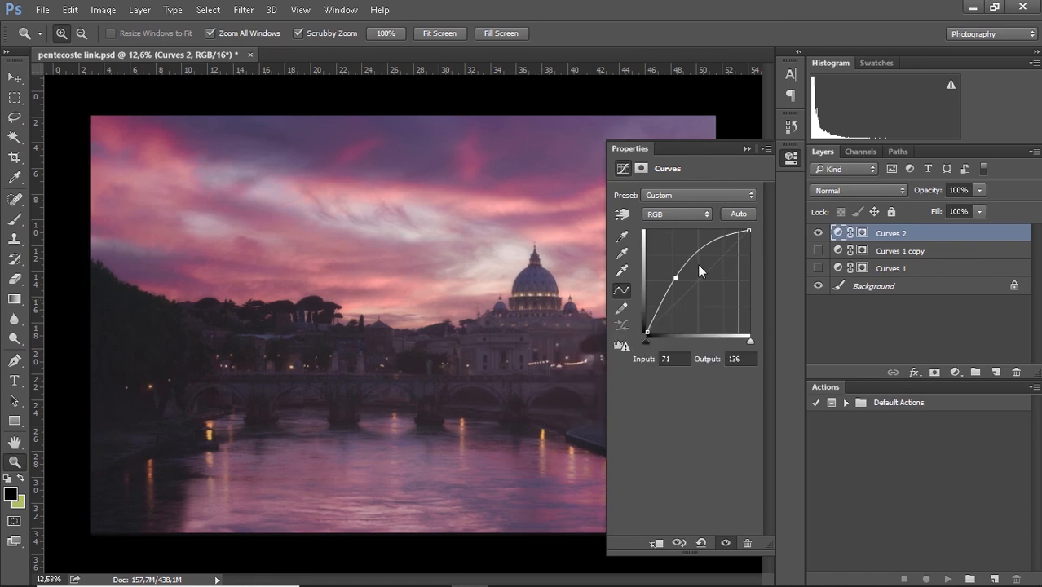
pyautogui.click(791, 163)
pyautogui.moveTo(683, 289); pyautogui.dragTo(662, 305)
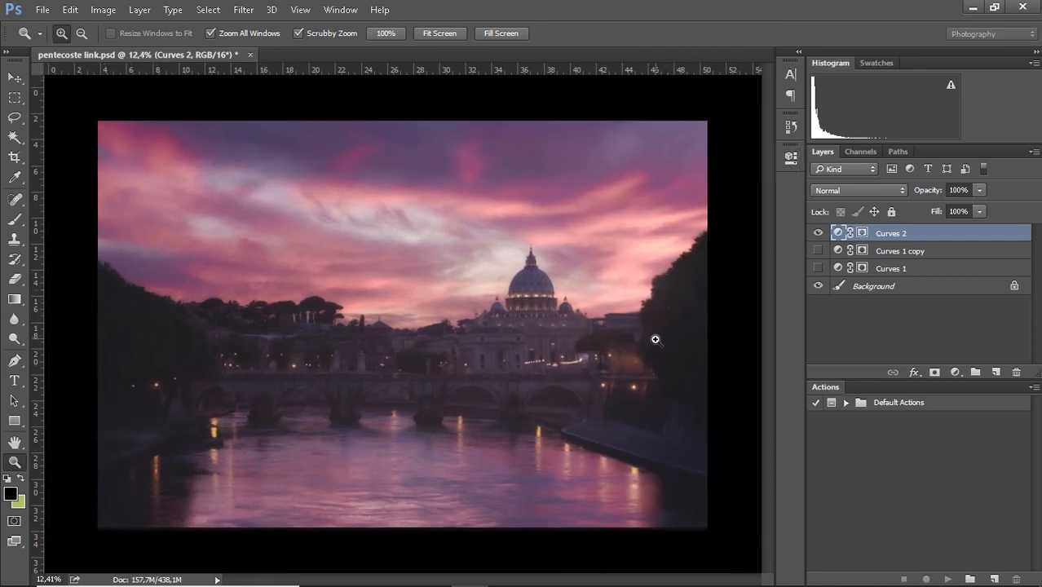
# - Strengthen the Curves 2 brightening by moving the curve point to input 44, output 140
pyautogui.doubleClick(837, 234)
pyautogui.moveTo(553, 321); pyautogui.dragTo(534, 340)
pyautogui.moveTo(676, 281); pyautogui.dragTo(666, 277)
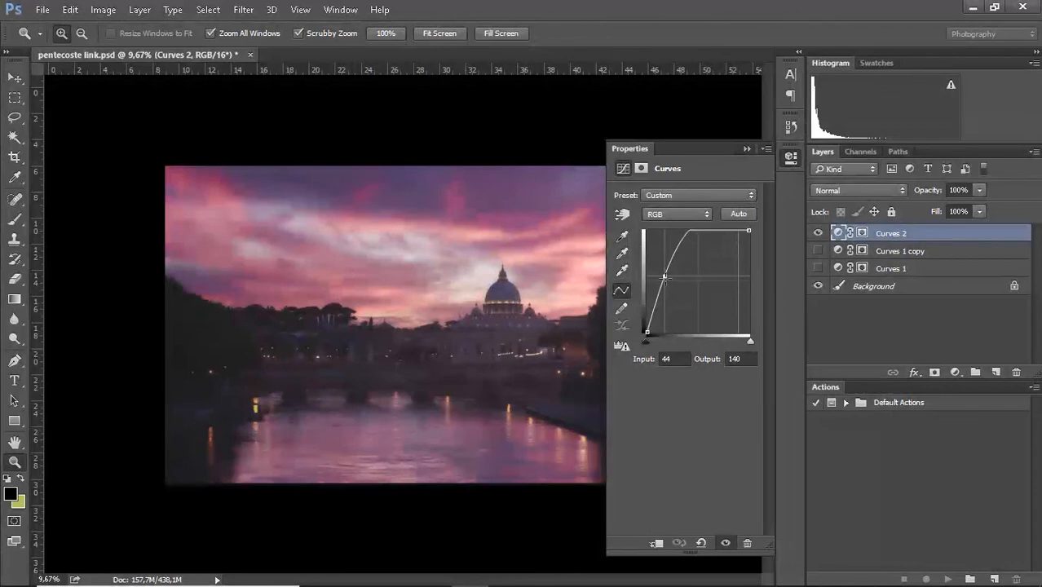
pyautogui.click(791, 158)
# - Compare the whole image with the strengthened Curves 2 adjustment off and on
pyautogui.click(816, 233)
pyautogui.click(817, 234)
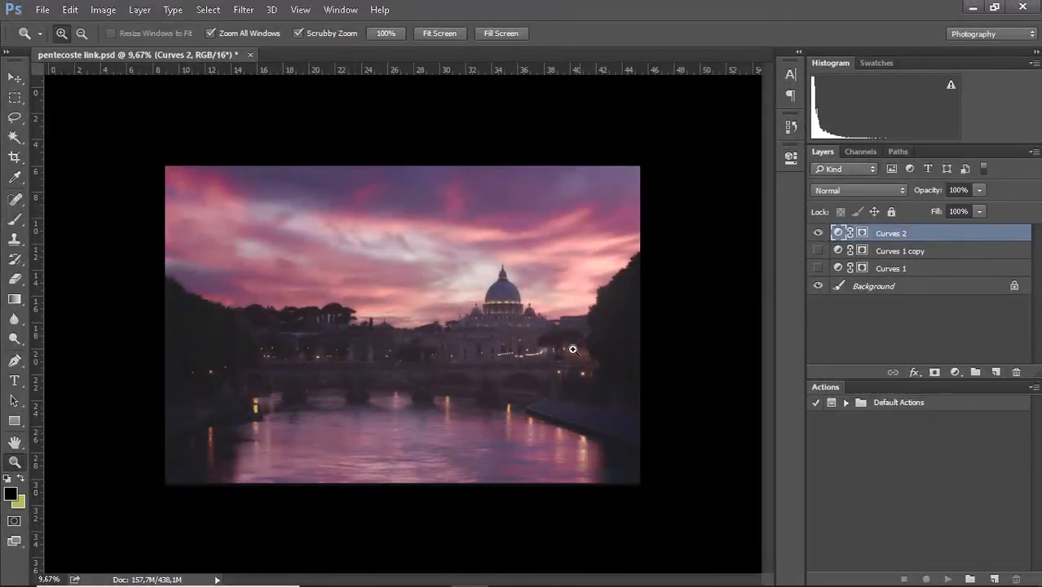
pyautogui.click(818, 234)
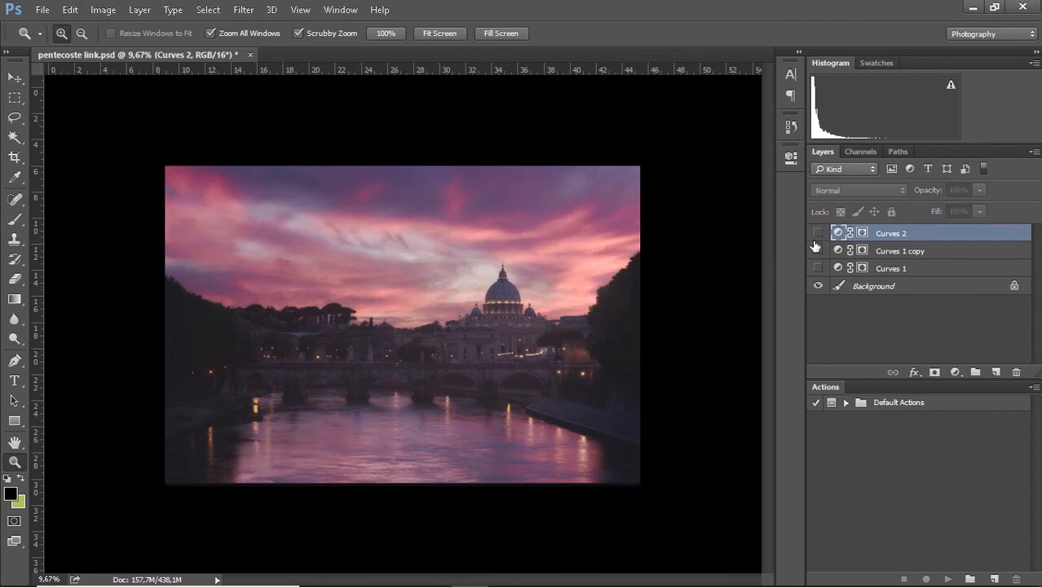
pyautogui.click(818, 234)
pyautogui.click(655, 291)
pyautogui.rightClick(656, 291)
pyautogui.click(678, 301)
# - Inspect the Curves 2 layer mask along the skyline and dome, and return to viewing the full adjusted image
pyautogui.keyDown('alt'); pyautogui.click(863, 234); pyautogui.keyUp('alt')
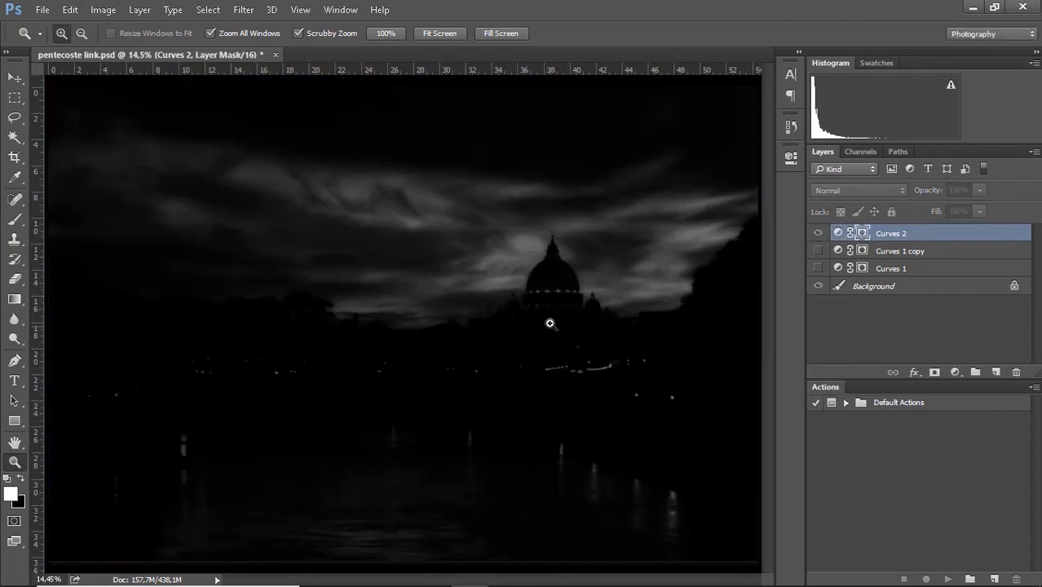
pyautogui.moveTo(470, 332); pyautogui.dragTo(499, 250)
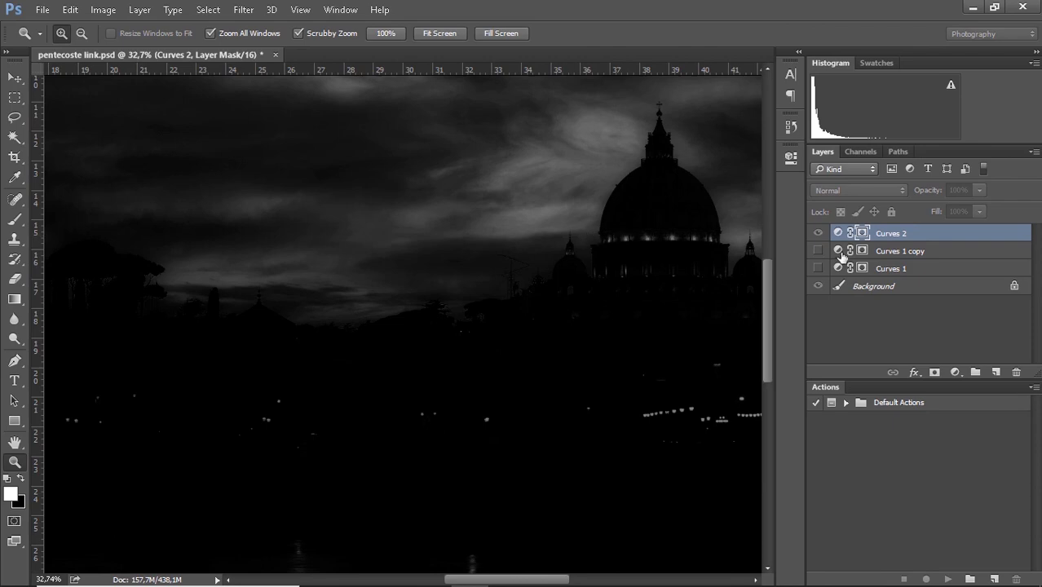
pyautogui.keyDown('alt'); pyautogui.click(862, 233); pyautogui.keyUp('alt')
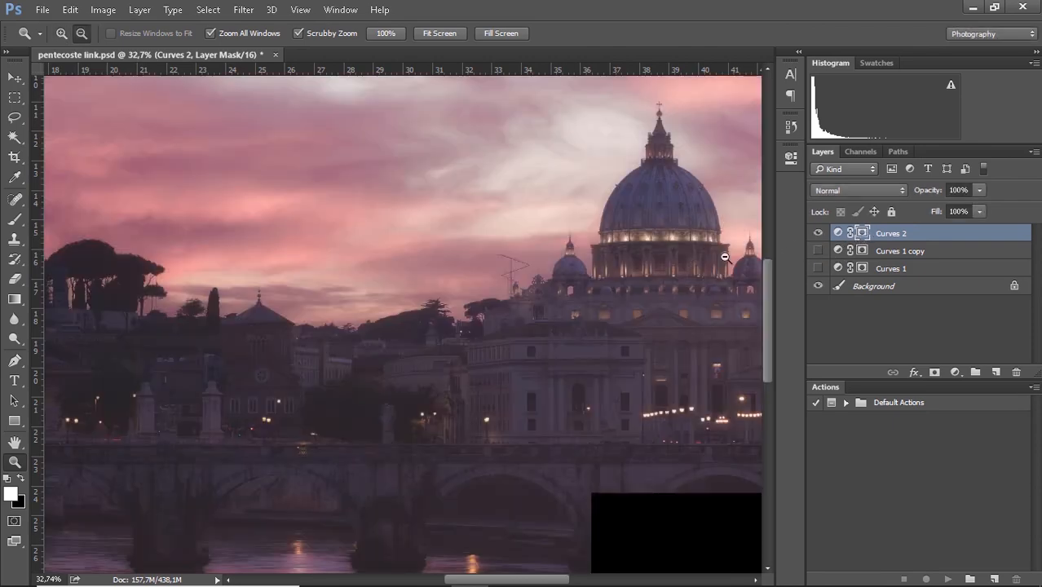
pyautogui.rightClick(641, 299)
pyautogui.click(665, 306)
pyautogui.moveTo(665, 323); pyautogui.dragTo(626, 358)
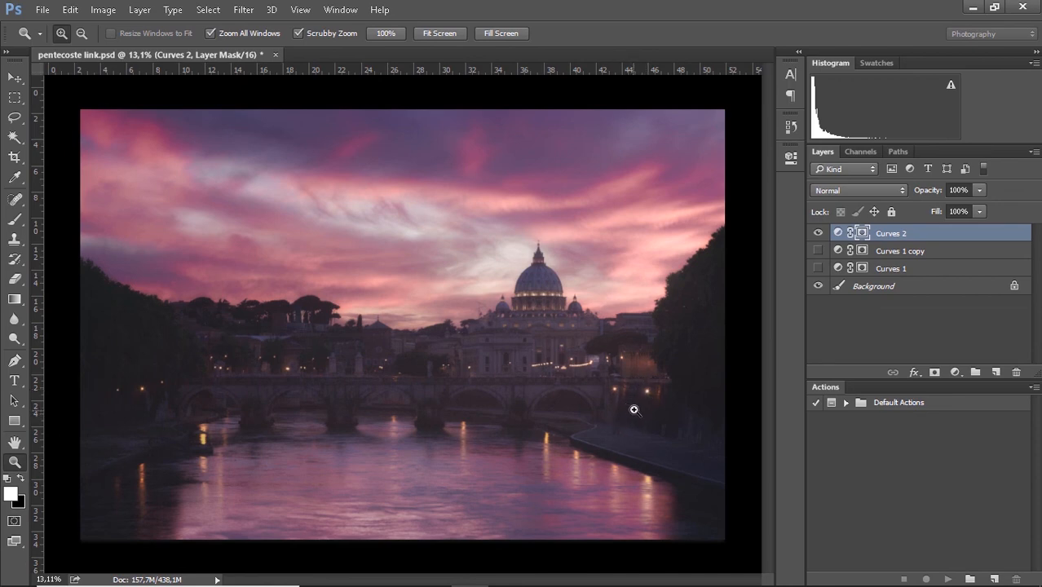
pyautogui.scroll(-1, 636, 407)
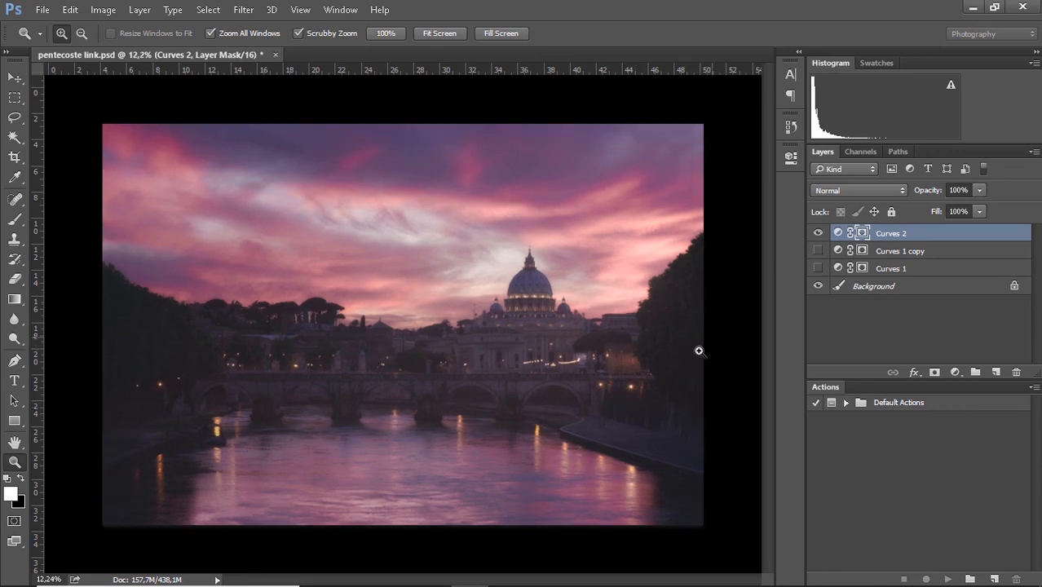
pyautogui.scroll(-2, 631, 392)
pyautogui.scroll(1, 632, 387)
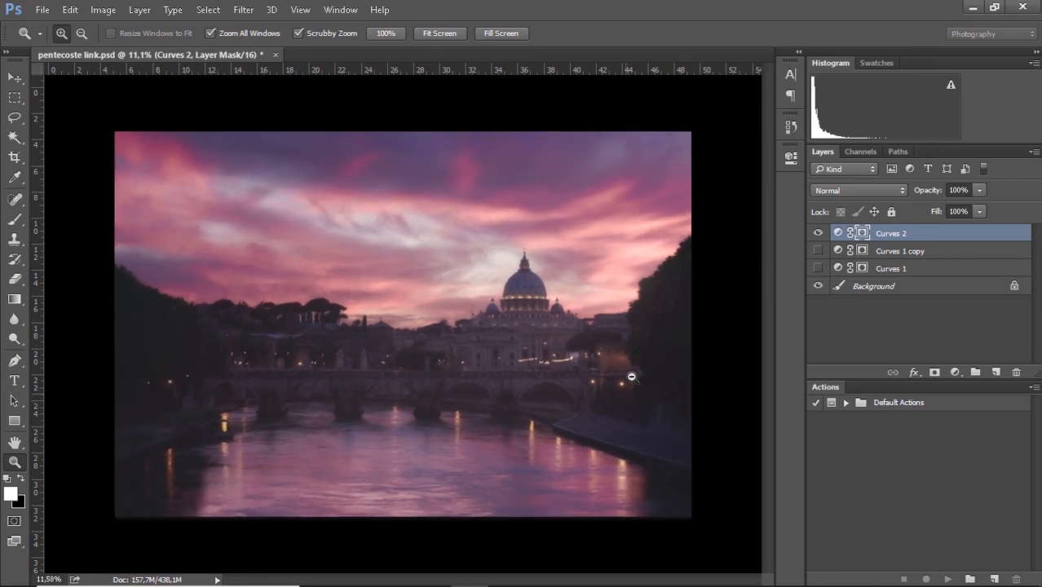